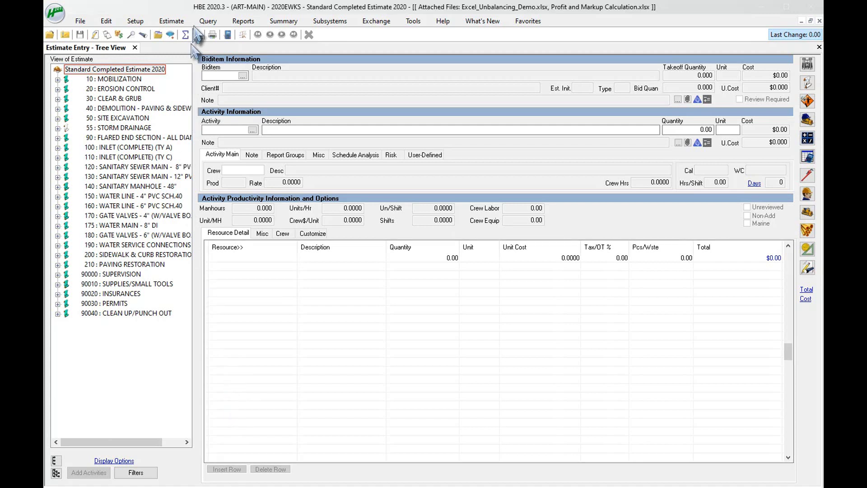
Open the estimate's audit review and show all recorded cost changes
{"action": "left_click", "coordinate": [207, 21]}
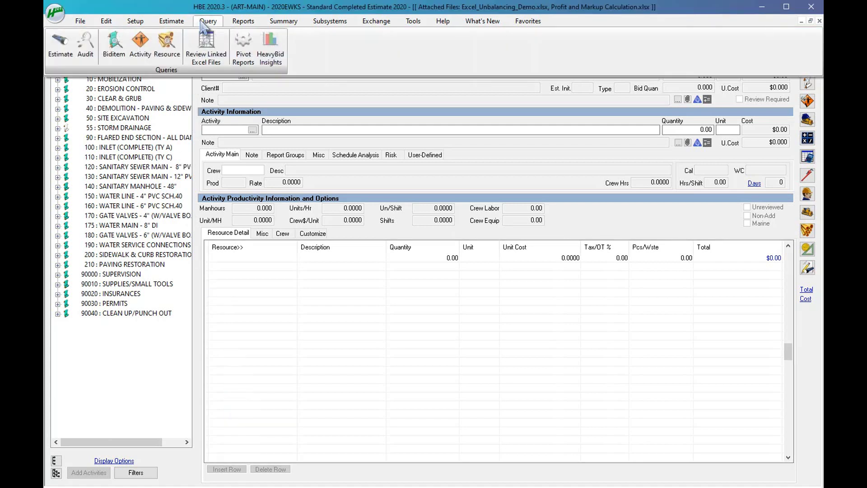
{"action": "left_click", "coordinate": [87, 49]}
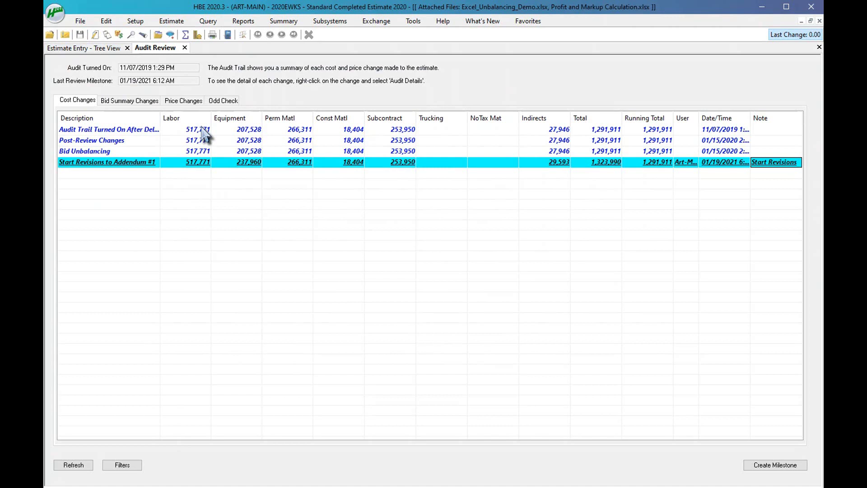
{"action": "key", "text": "Up"}
{"action": "key", "text": "Up"}
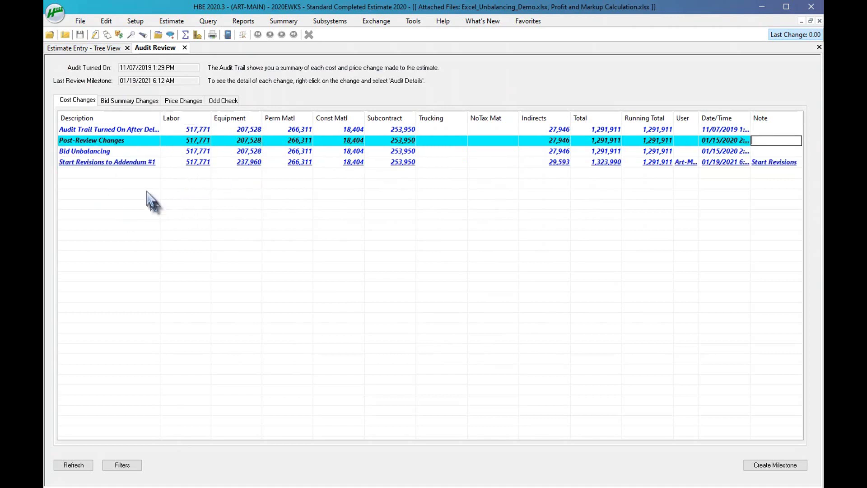
{"action": "right_click", "coordinate": [109, 161]}
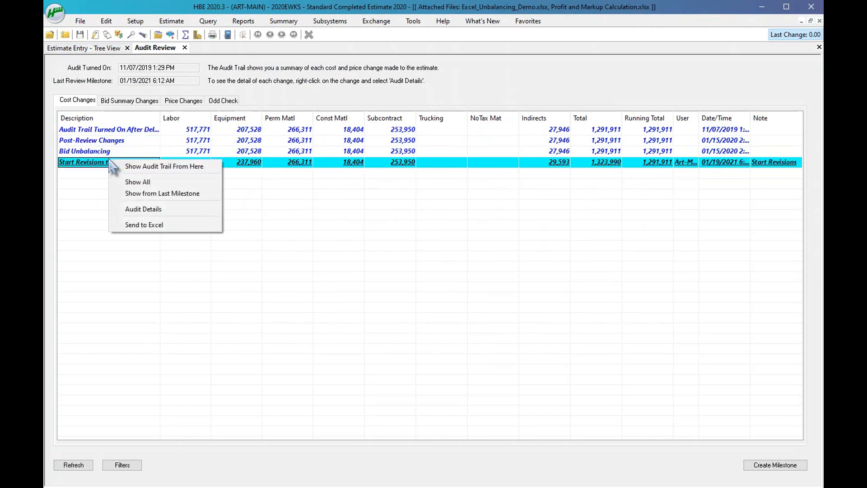
{"action": "left_click", "coordinate": [150, 184]}
Examine the cost changes in the audit trail from the latest milestone back to the first entry
{"action": "key", "text": "Up"}
{"action": "key", "text": "Up"}
{"action": "key", "text": "Up"}
{"action": "key", "text": "Up"}
{"action": "key", "text": "Up"}
{"action": "key", "text": "Up"}
{"action": "key", "text": "Up"}
{"action": "key", "text": "Up"}
{"action": "key", "text": "Up"}
{"action": "key", "text": "Up"}
{"action": "key", "text": "Up"}
{"action": "key", "text": "Up"}
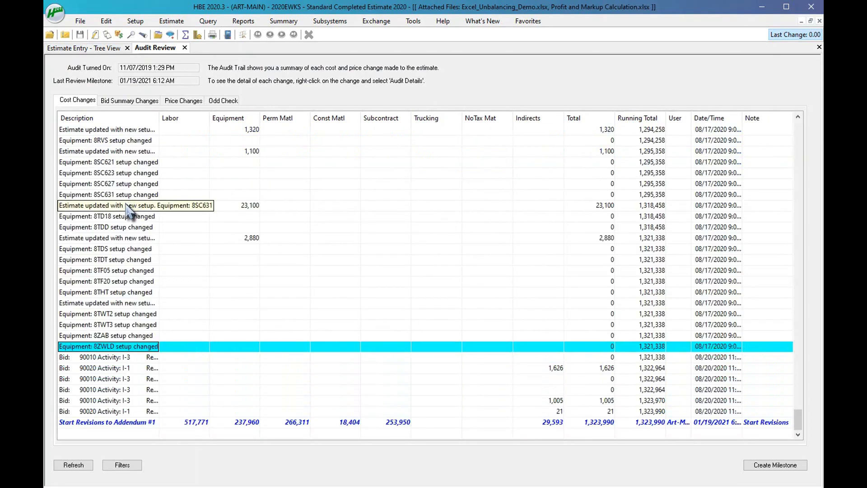
{"action": "key", "text": "Up"}
{"action": "key", "text": "Up"}
{"action": "key", "text": "Up"}
{"action": "key", "text": "Up"}
{"action": "key", "text": "Up"}
{"action": "key", "text": "Up"}
{"action": "key", "text": "Up"}
{"action": "key", "text": "Up"}
{"action": "key", "text": "Up"}
{"action": "key", "text": "Up"}
{"action": "key", "text": "Up"}
{"action": "key", "text": "Up"}
{"action": "key", "text": "Up"}
{"action": "key", "text": "Up"}
{"action": "key", "text": "Up"}
{"action": "key", "text": "Up"}
{"action": "key", "text": "Up"}
{"action": "key", "text": "Up"}
{"action": "key", "text": "Up"}
{"action": "key", "text": "Up"}
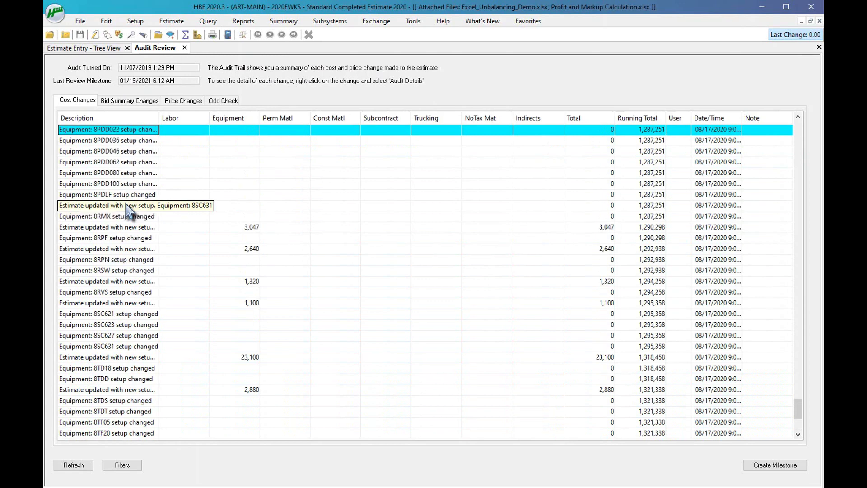
{"action": "key", "text": "Up"}
{"action": "key", "text": "Up"}
{"action": "key", "text": "Up"}
{"action": "key", "text": "Up"}
{"action": "key", "text": "Up"}
{"action": "key", "text": "Up"}
{"action": "key", "text": "Up"}
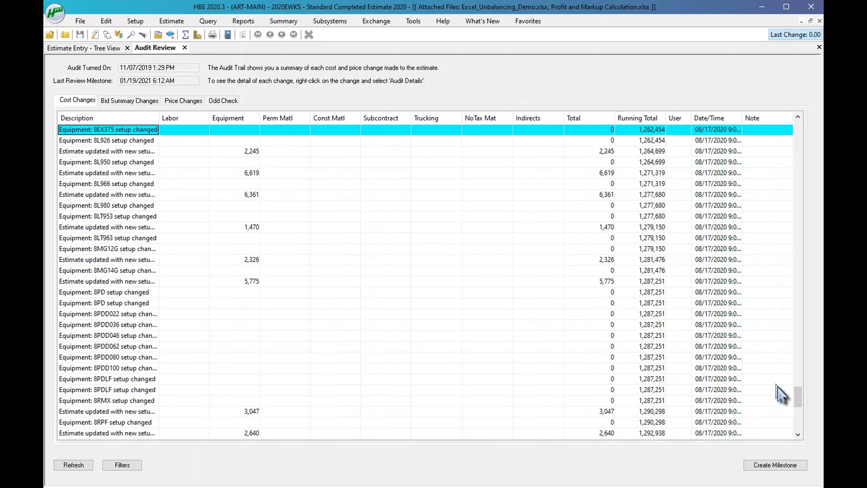
{"action": "left_click_drag", "start_coordinate": [799, 400], "coordinate": [781, 106]}
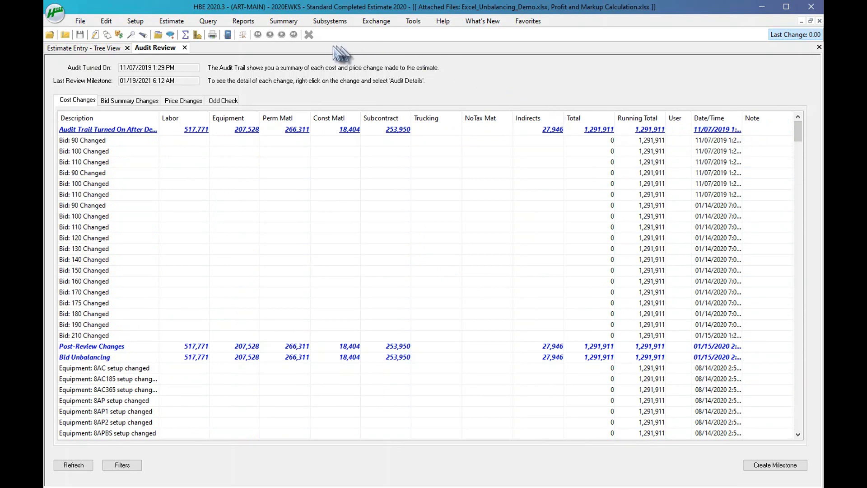
Widen the User column of the cost changes list and go to the 08/17/2020 equipment setup changes
{"action": "left_click_drag", "start_coordinate": [691, 118], "coordinate": [725, 118]}
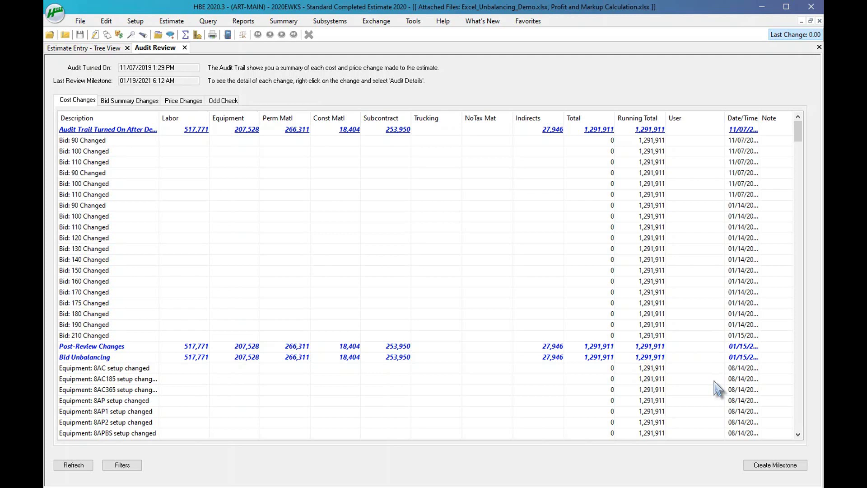
{"action": "key", "text": "Page_Down"}
{"action": "key", "text": "Page_Down"}
{"action": "key", "text": "Page_Down"}
{"action": "key", "text": "Page_Down"}
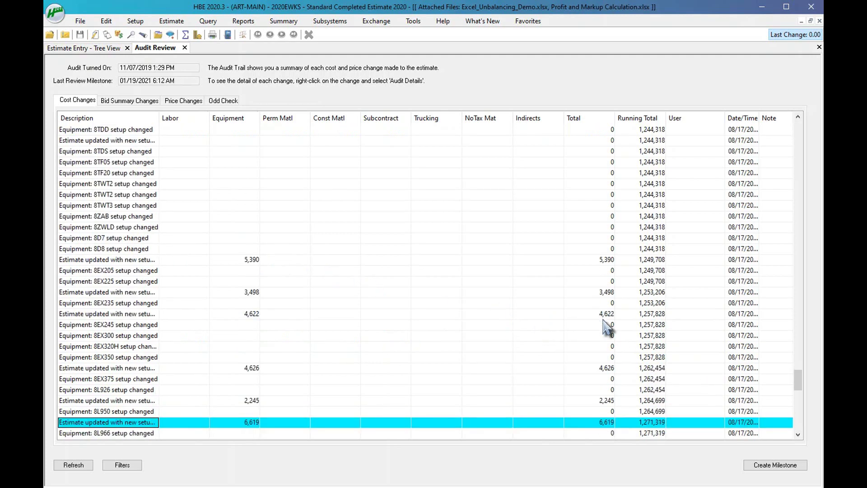
Examine the 08/17/2020 equipment setup changes, including their descriptions, cost effects and date and time
{"action": "key", "text": "Down"}
{"action": "key", "text": "Down"}
{"action": "key", "text": "Down"}
{"action": "key", "text": "Down"}
{"action": "key", "text": "Up"}
{"action": "key", "text": "Up"}
{"action": "key", "text": "Up"}
{"action": "key", "text": "Up"}
{"action": "key", "text": "Up"}
{"action": "key", "text": "Up"}
{"action": "key", "text": "Up"}
{"action": "key", "text": "Up"}
{"action": "key", "text": "Up"}
{"action": "key", "text": "Up"}
{"action": "key", "text": "Up"}
{"action": "key", "text": "Up"}
{"action": "key", "text": "Up"}
{"action": "key", "text": "Up"}
{"action": "key", "text": "Up"}
{"action": "key", "text": "Up"}
{"action": "key", "text": "Up"}
{"action": "key", "text": "Up"}
{"action": "key", "text": "Up"}
{"action": "key", "text": "Up"}
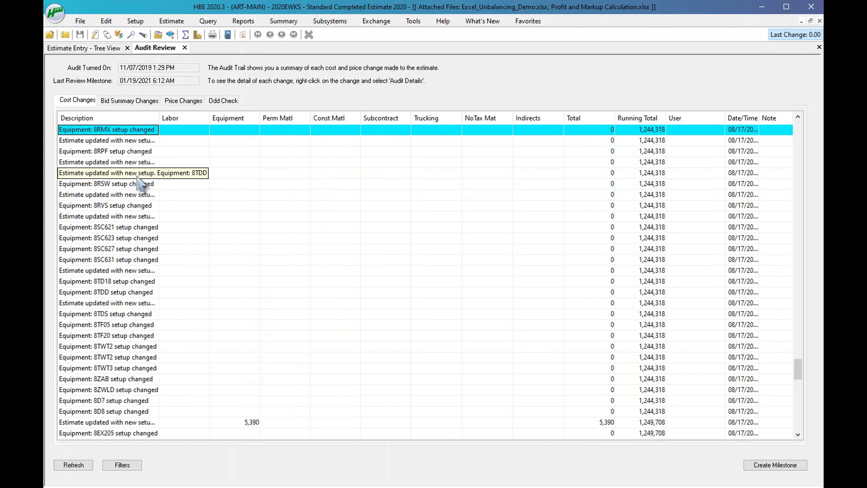
{"action": "scroll", "coordinate": [145, 194], "scroll_direction": "up", "scroll_amount": 4}
{"action": "key", "text": "Down"}
{"action": "key", "text": "Down"}
{"action": "key", "text": "Down"}
{"action": "key", "text": "Down"}
{"action": "key", "text": "Down"}
{"action": "key", "text": "Down"}
{"action": "key", "text": "Down"}
{"action": "key", "text": "Down"}
{"action": "key", "text": "Down"}
{"action": "key", "text": "Down"}
{"action": "key", "text": "Down"}
{"action": "key", "text": "Down"}
{"action": "key", "text": "Down"}
{"action": "key", "text": "Down"}
{"action": "key", "text": "Down"}
{"action": "key", "text": "Down"}
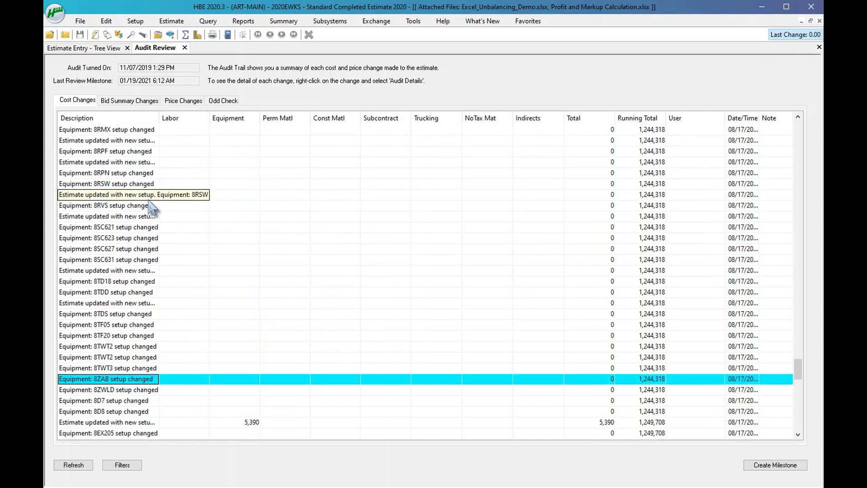
{"action": "key", "text": "Up"}
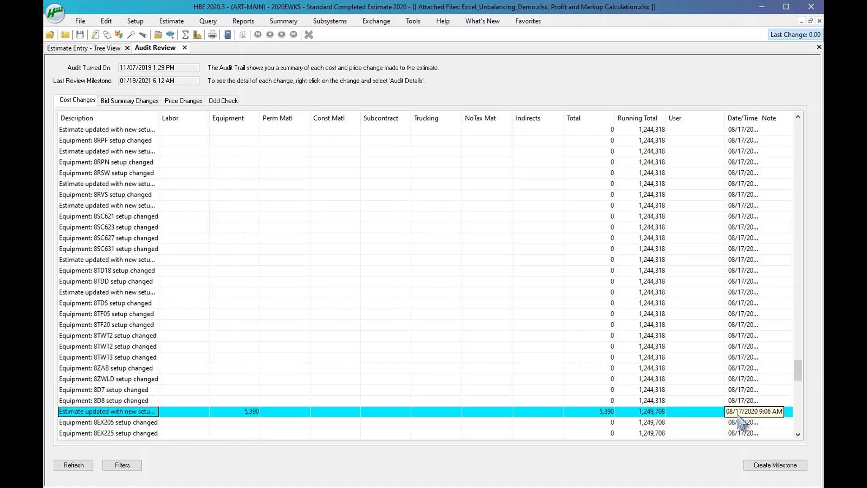
Review the remaining cost changes down to the Start Revisions to Addendum #1 milestone
{"action": "key", "text": "Down"}
{"action": "key", "text": "Down"}
{"action": "key", "text": "Down"}
{"action": "key", "text": "Down"}
{"action": "key", "text": "Down"}
{"action": "key", "text": "Down"}
{"action": "key", "text": "Down"}
{"action": "key", "text": "Down"}
{"action": "key", "text": "Down"}
{"action": "key", "text": "Down"}
{"action": "key", "text": "Down"}
{"action": "key", "text": "Down"}
{"action": "key", "text": "Down"}
{"action": "key", "text": "Down"}
{"action": "key", "text": "Down"}
{"action": "key", "text": "Down"}
{"action": "key", "text": "Down"}
{"action": "key", "text": "Down"}
{"action": "key", "text": "Down"}
{"action": "key", "text": "Down"}
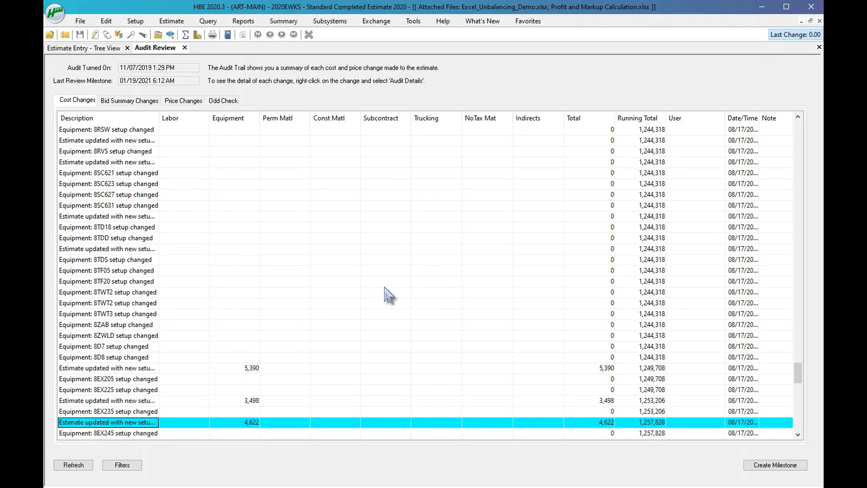
{"action": "key", "text": "Down"}
{"action": "key", "text": "Down"}
{"action": "key", "text": "Down"}
{"action": "key", "text": "Down"}
{"action": "key", "text": "Down"}
{"action": "key", "text": "Down"}
{"action": "key", "text": "Down"}
{"action": "key", "text": "Down"}
{"action": "key", "text": "Down"}
{"action": "key", "text": "Down"}
{"action": "key", "text": "Down"}
{"action": "key", "text": "Down"}
{"action": "key", "text": "Down"}
{"action": "key", "text": "Down"}
{"action": "key", "text": "Down"}
{"action": "key", "text": "Down"}
{"action": "key", "text": "Down"}
{"action": "key", "text": "Down"}
{"action": "key", "text": "Down"}
{"action": "key", "text": "Down"}
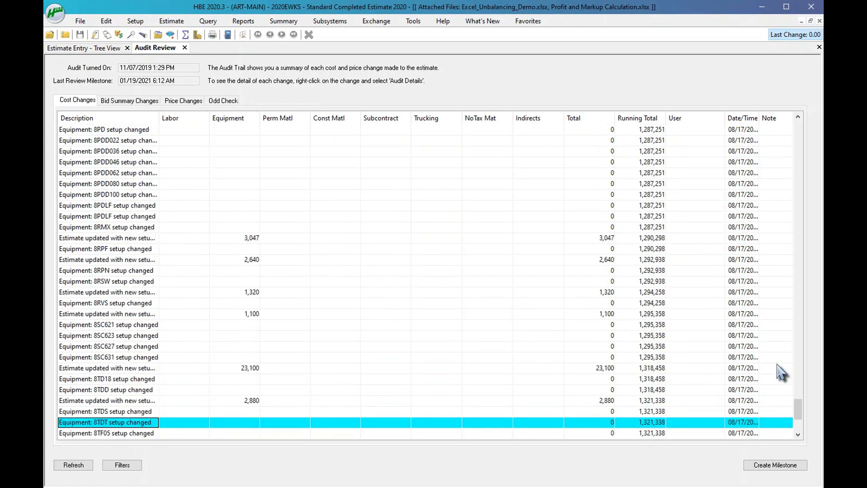
{"action": "key", "text": "Down"}
{"action": "key", "text": "Down"}
{"action": "key", "text": "Down"}
{"action": "key", "text": "Down"}
{"action": "key", "text": "Down"}
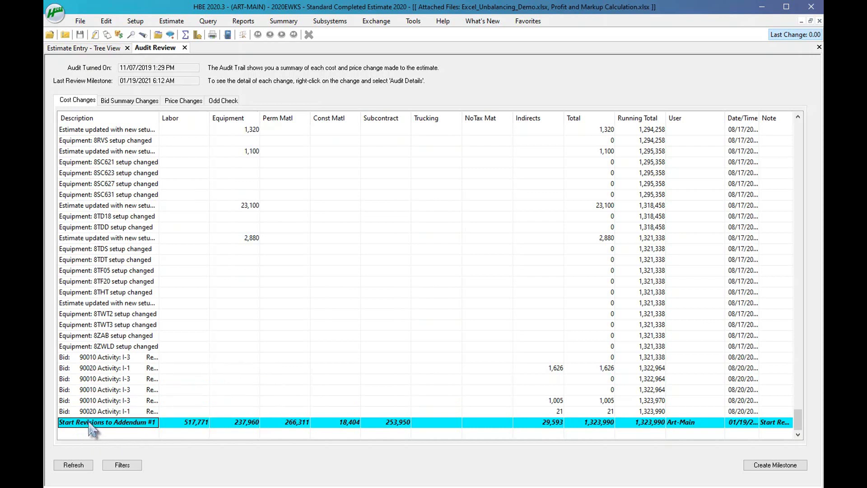
View the milestone creation form without saving, and check the note and date of the Start Revisions to Addendum #1 milestone
{"action": "left_click", "coordinate": [759, 467]}
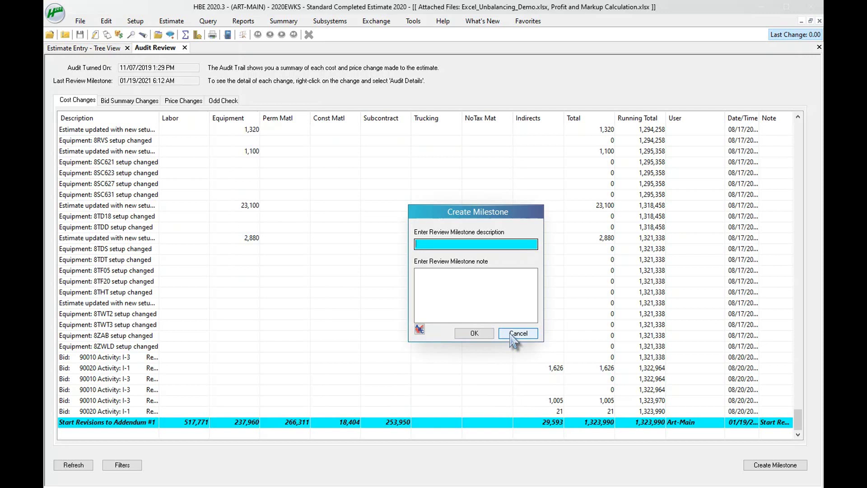
{"action": "left_click", "coordinate": [511, 336]}
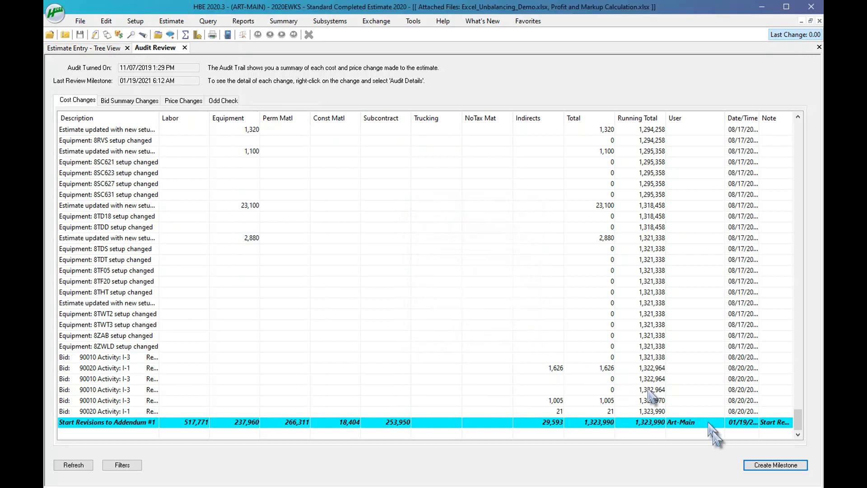
{"action": "left_click", "coordinate": [777, 423]}
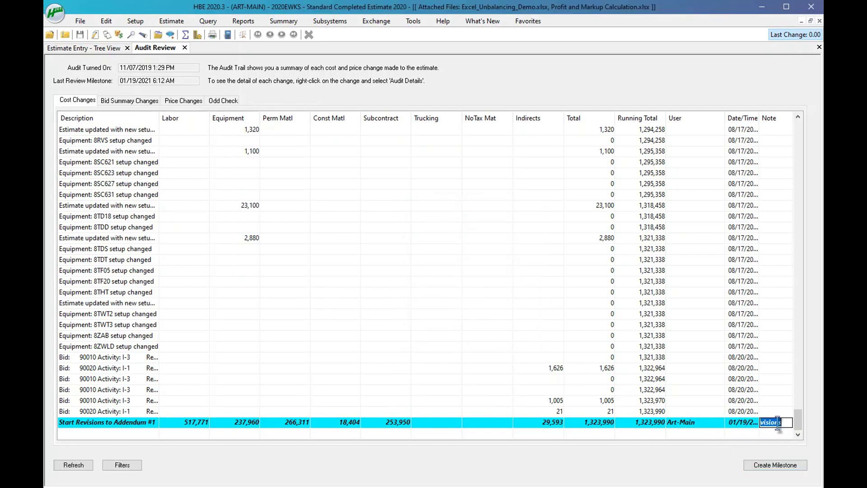
{"action": "left_click", "coordinate": [744, 423]}
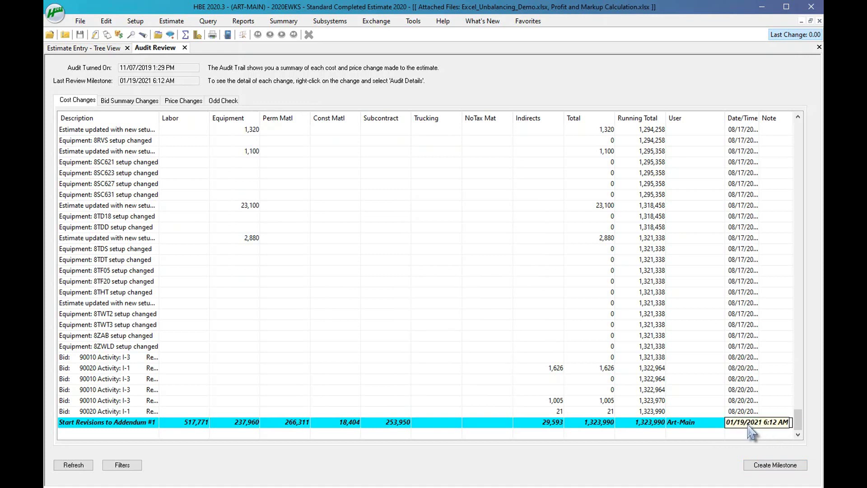
{"action": "key", "text": "Tab"}
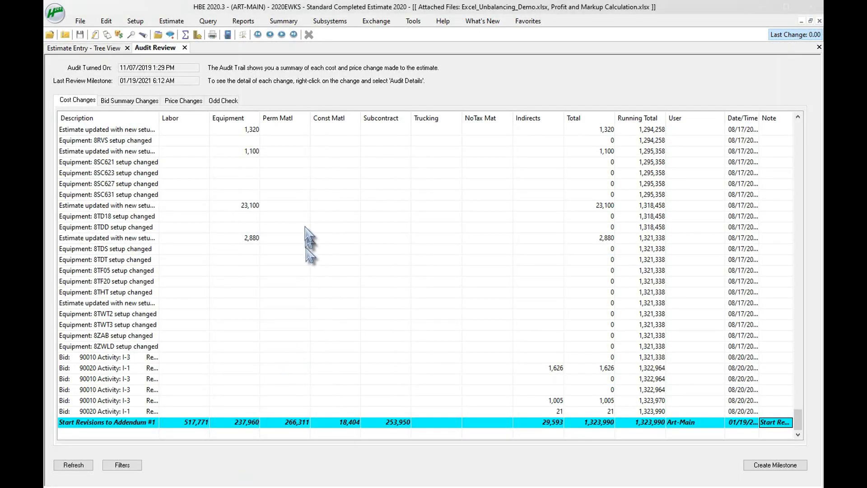
Open the estimate entry spreadsheet filtered to only activities with a crew, and look over the 30" RCP and 6" water line rows
{"action": "left_click", "coordinate": [171, 21]}
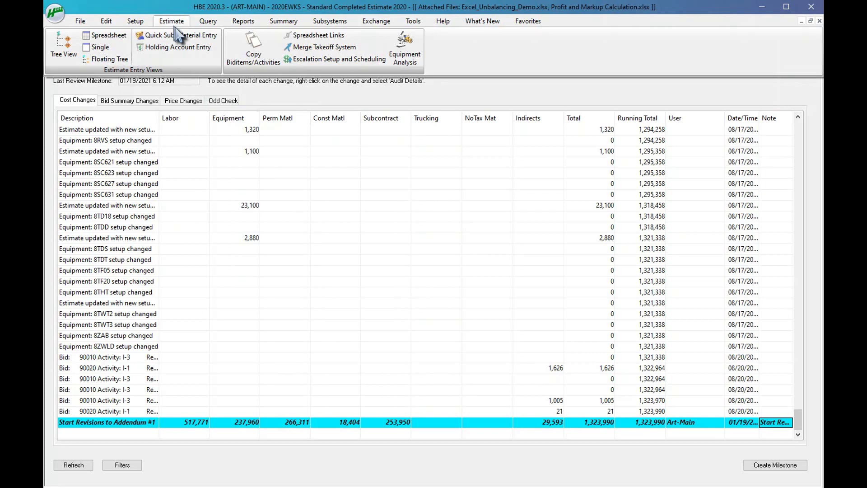
{"action": "left_click", "coordinate": [107, 36]}
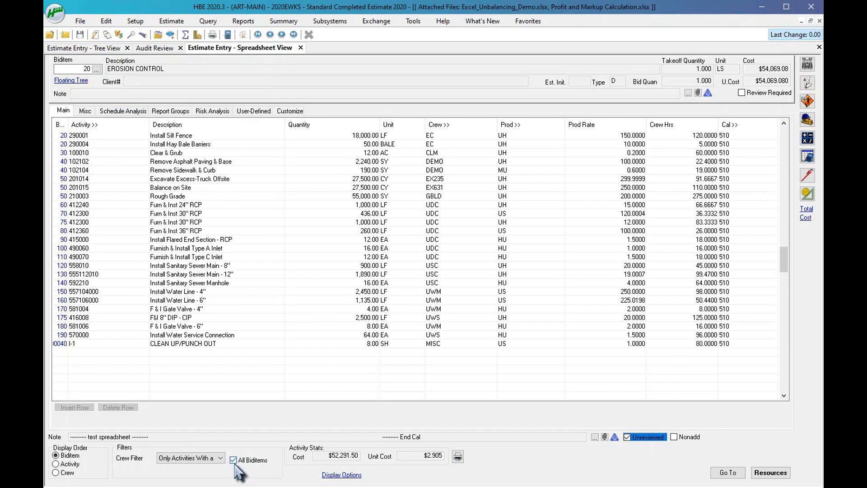
{"action": "left_click", "coordinate": [221, 458]}
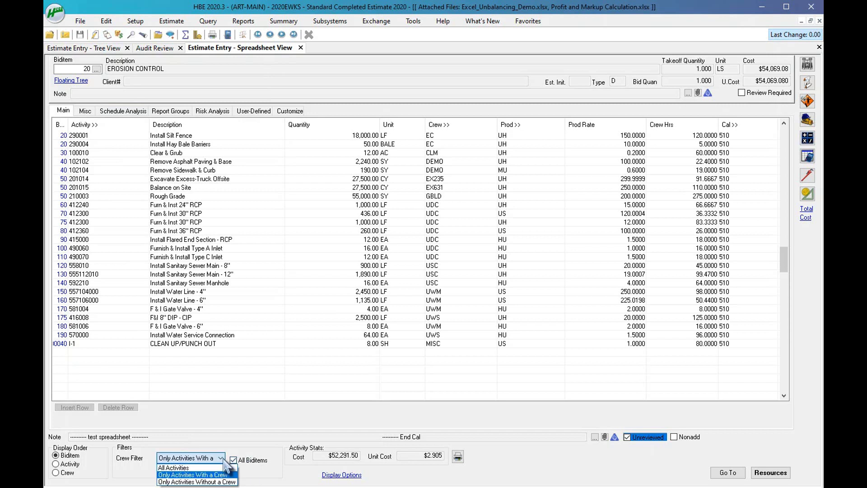
{"action": "left_click", "coordinate": [195, 474]}
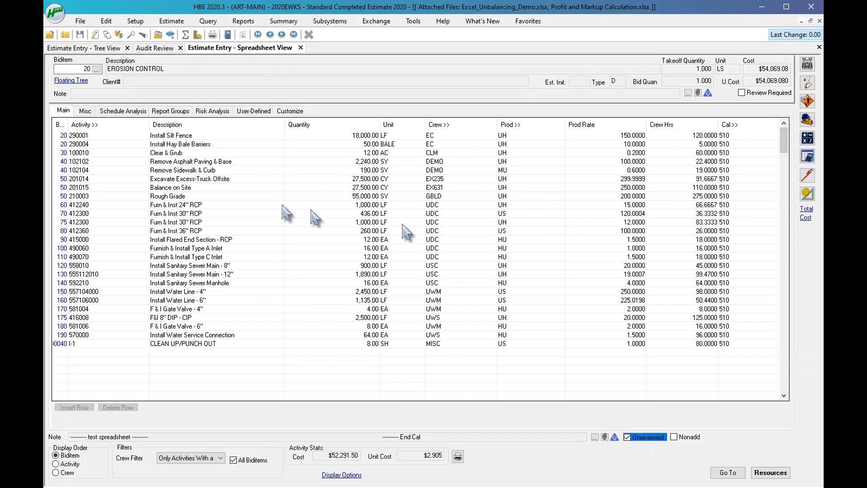
{"action": "left_click", "coordinate": [364, 213]}
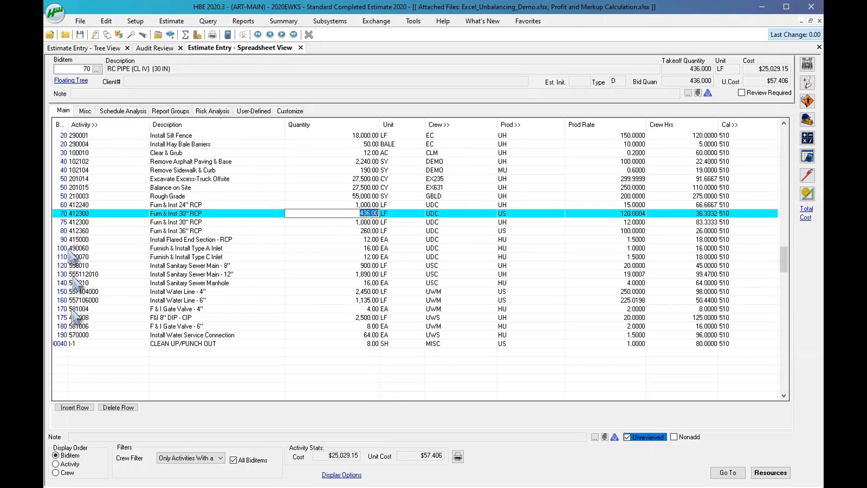
{"action": "left_click", "coordinate": [174, 300]}
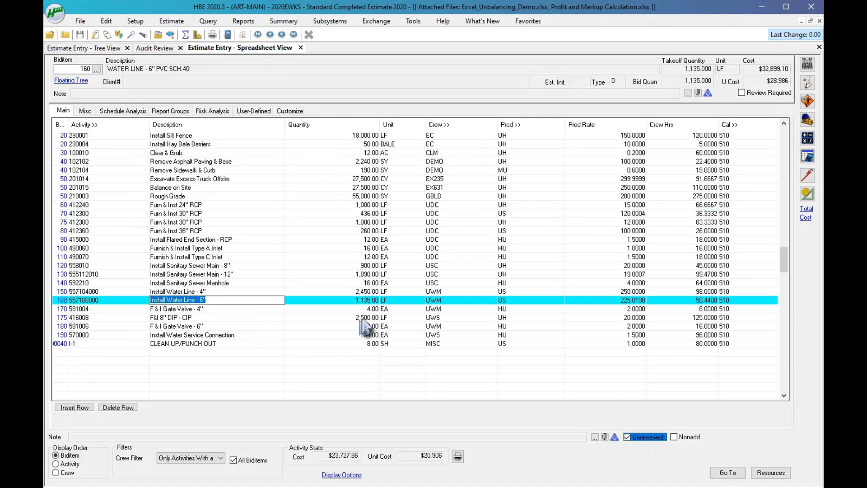
Set the production rate of the Remove Asphalt Paving & Base activity to 120
{"action": "left_click", "coordinate": [368, 162]}
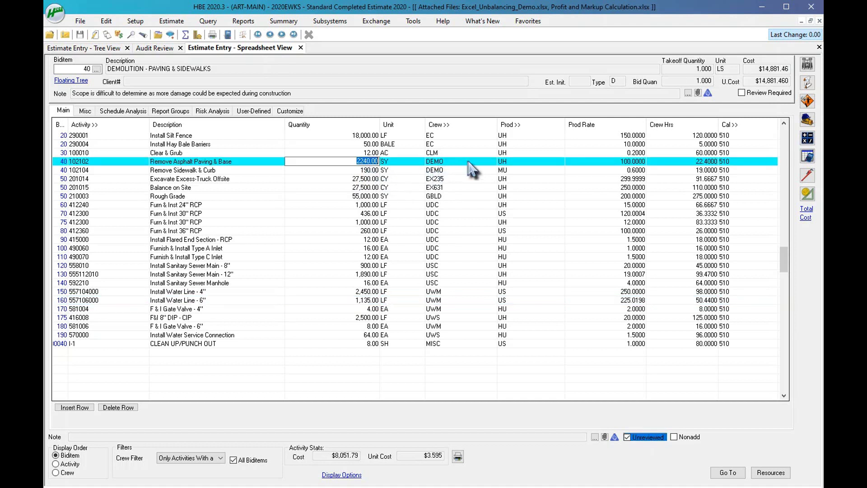
{"action": "key", "text": "Tab"}
{"action": "key", "text": "Tab"}
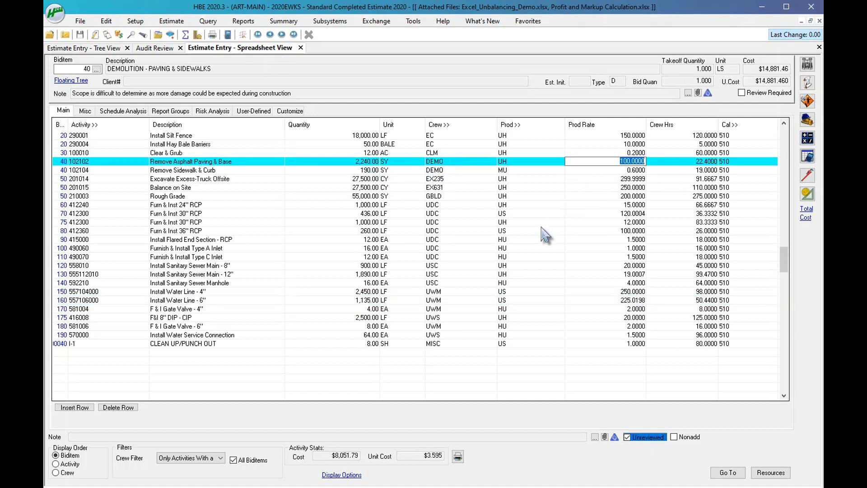
{"action": "type", "text": "120"}
{"action": "key", "text": "Return"}
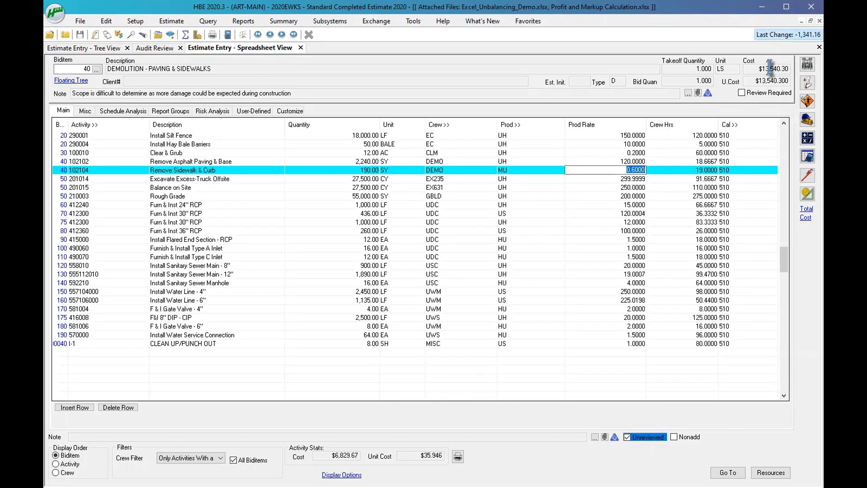
Set the production rates of the site excavation activities to 220 for Balance on Site and 180 for Rough Grade
{"action": "left_click", "coordinate": [626, 187]}
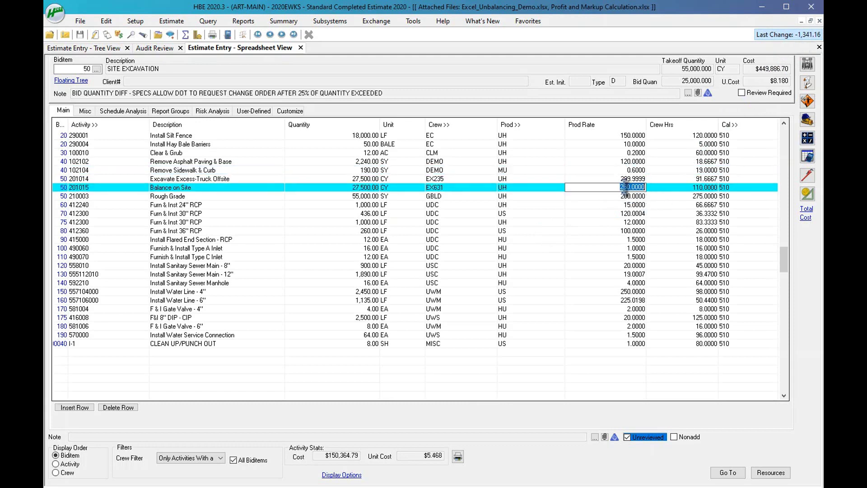
{"action": "type", "text": "220"}
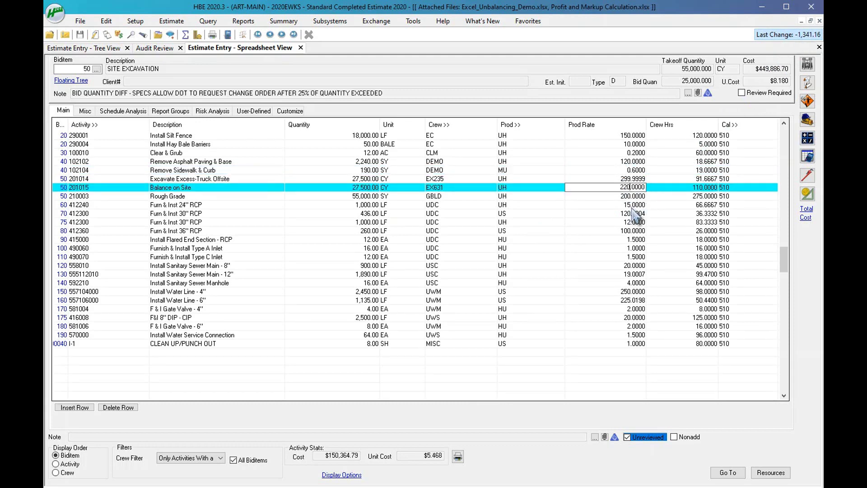
{"action": "key", "text": "Down"}
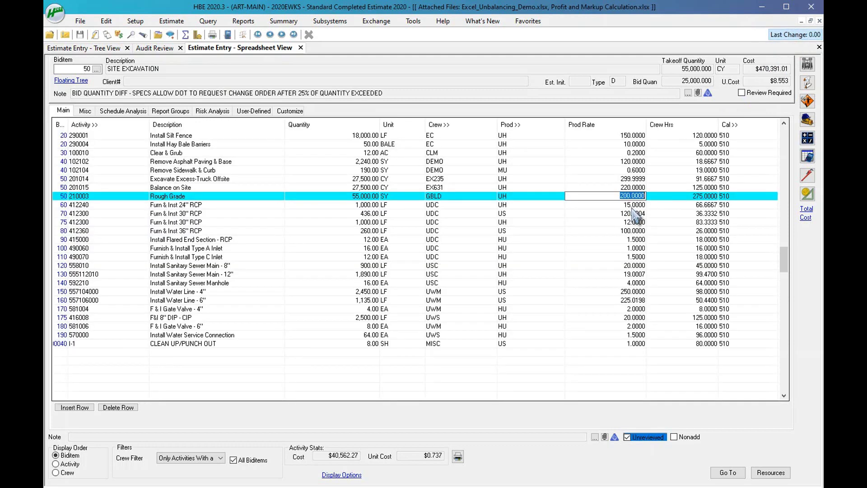
{"action": "type", "text": "18"}
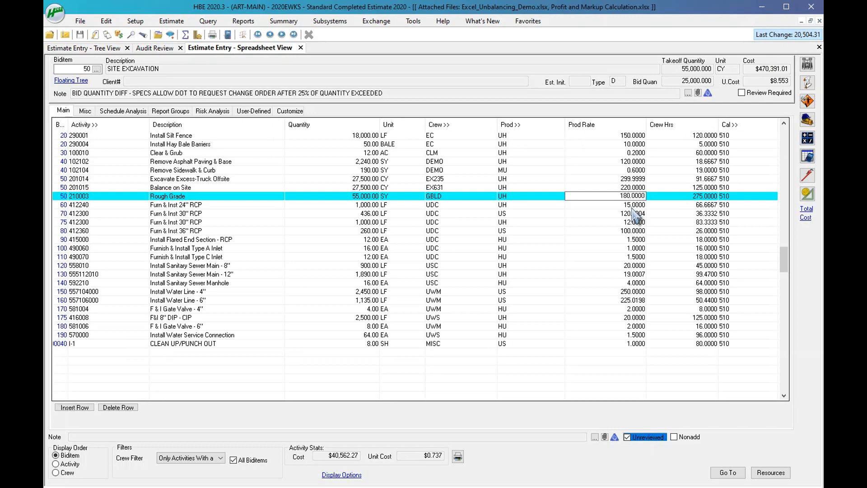
{"action": "key", "text": "Down"}
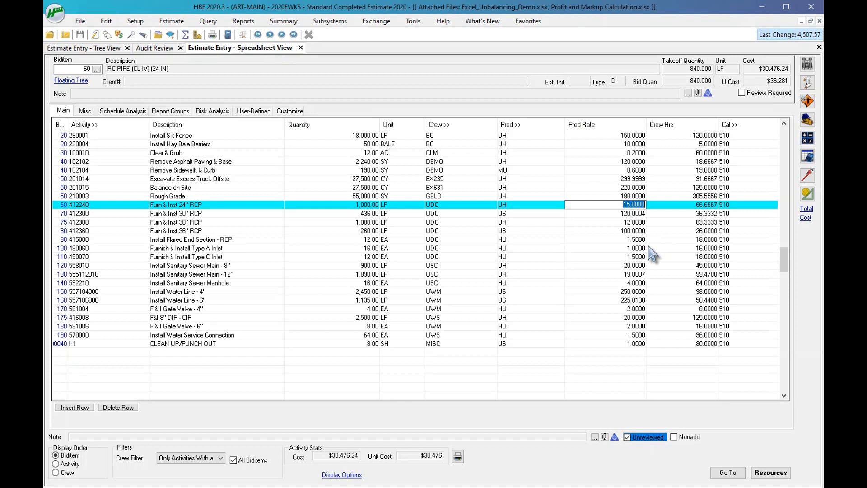
Set the production rate of the Furn & Inst 30" RCP activity under biditem 75 to 11
{"action": "left_click", "coordinate": [637, 223]}
{"action": "type", "text": "11"}
{"action": "key", "text": "Return"}
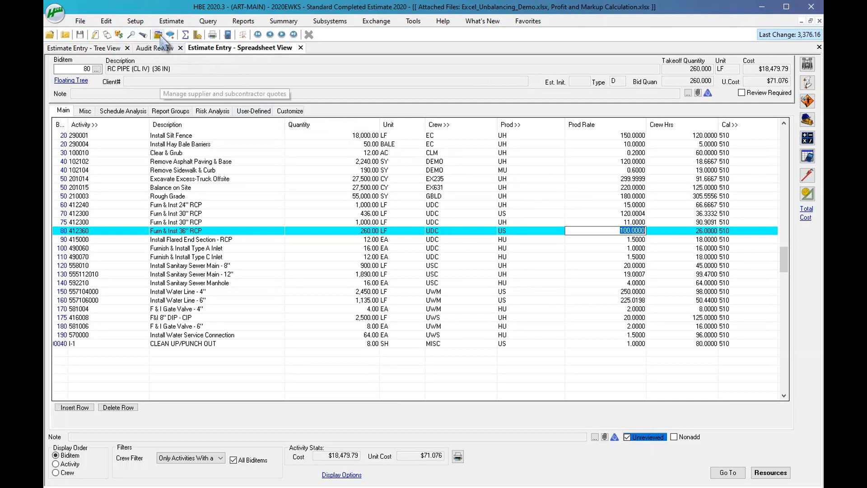
Change the material unit costs to 25 for 8" Ductile Iron Pipe and 11 for # 357 (2-#4)
{"action": "left_click", "coordinate": [119, 37]}
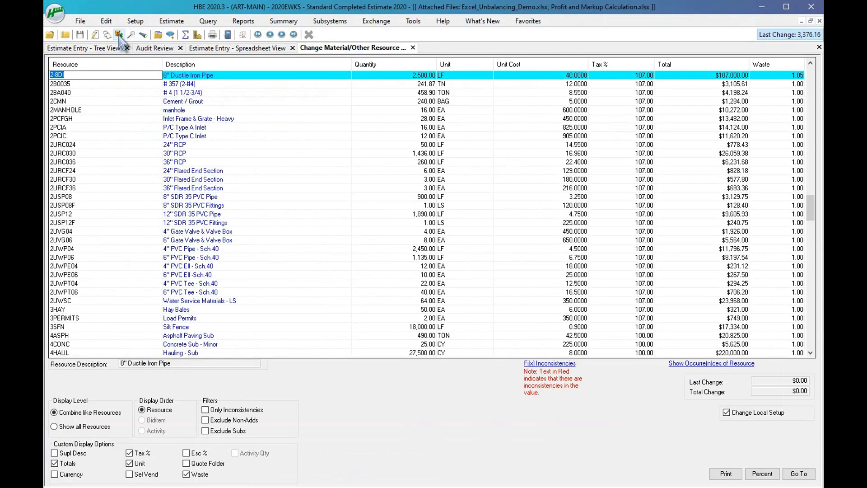
{"action": "left_click", "coordinate": [534, 76]}
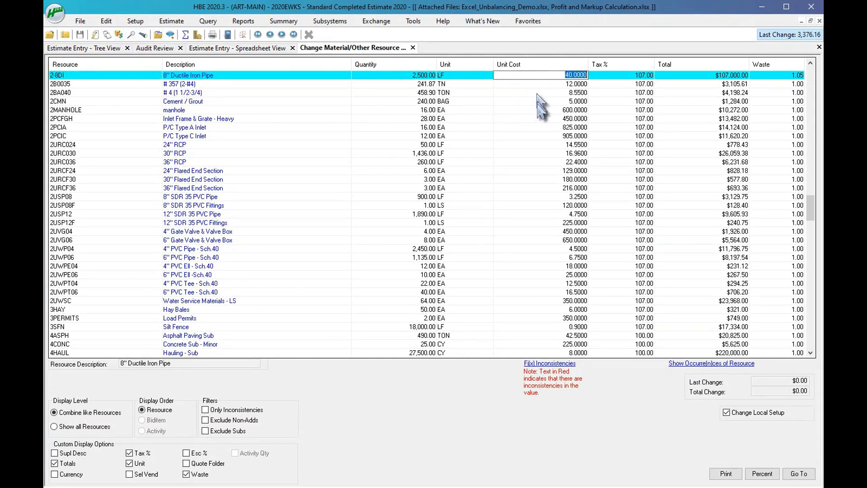
{"action": "type", "text": "25"}
{"action": "key", "text": "Return"}
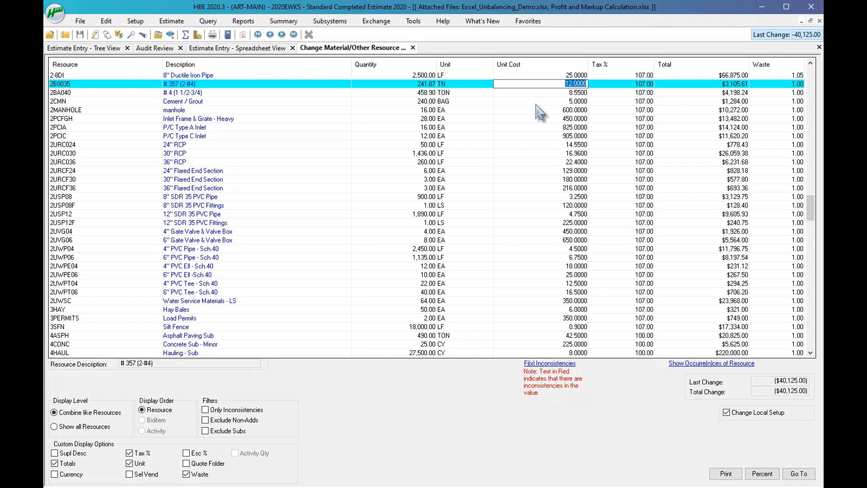
{"action": "type", "text": "11"}
{"action": "key", "text": "Return"}
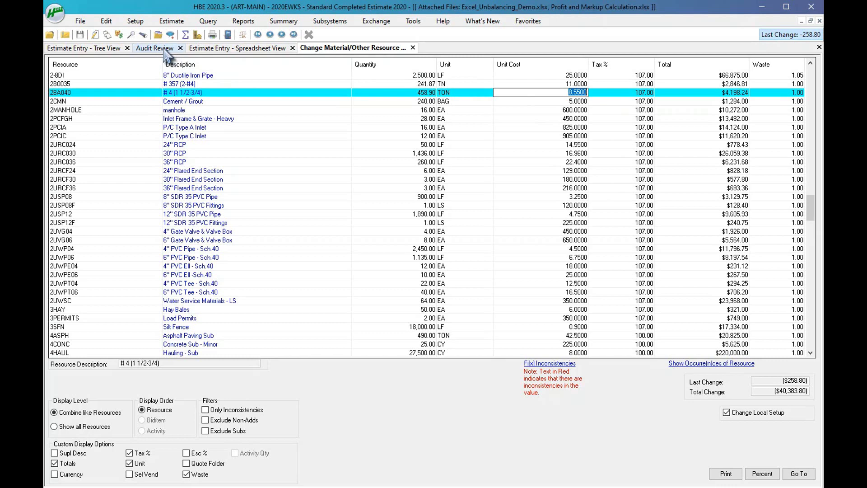
Return to the audit review and refresh the cost changes list
{"action": "left_click", "coordinate": [209, 20]}
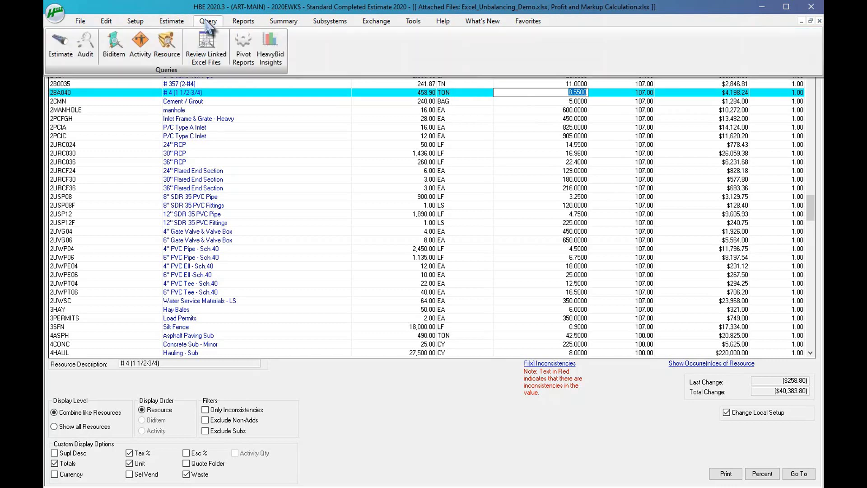
{"action": "left_click", "coordinate": [85, 47]}
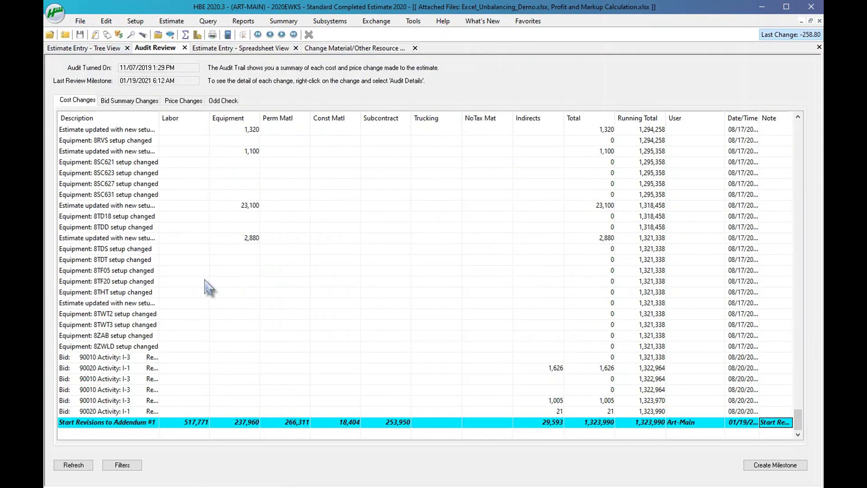
{"action": "left_click", "coordinate": [79, 467]}
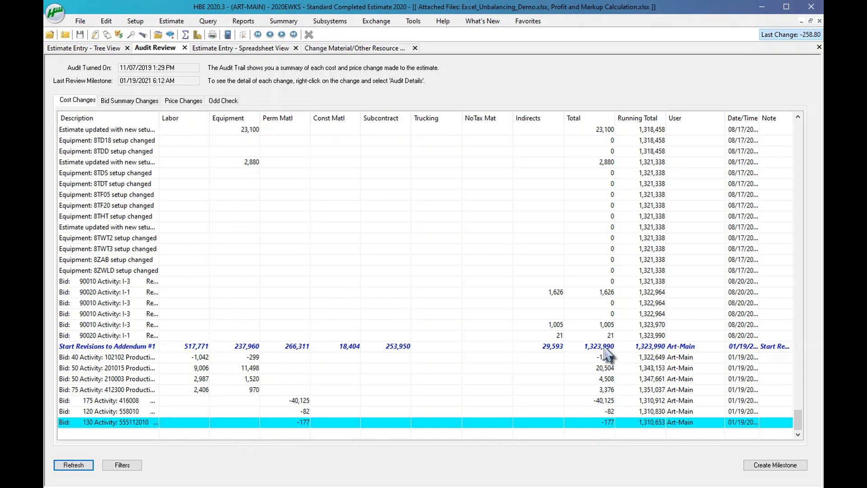
Create a review milestone described as Finish Addendum #1 with the note "Completed Add #1 Revisions"
{"action": "left_click", "coordinate": [763, 467]}
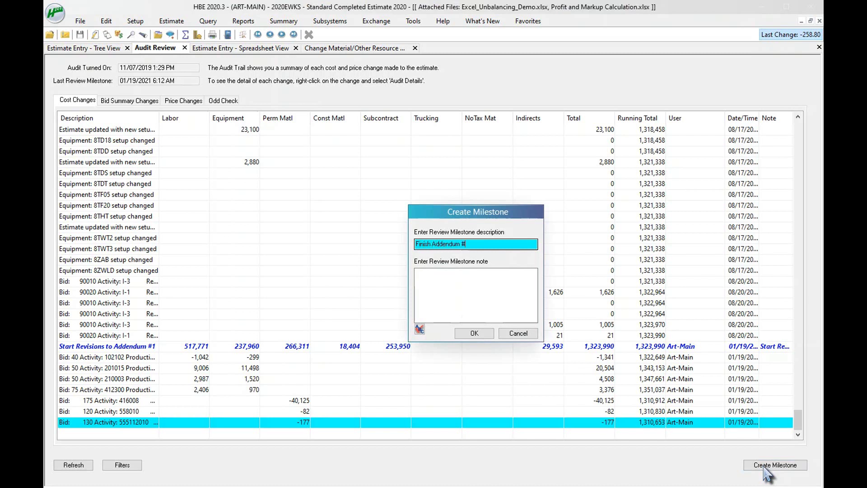
{"action": "key", "text": "Tab"}
{"action": "type", "text": "Fi"}
{"action": "type", "text": "Com"}
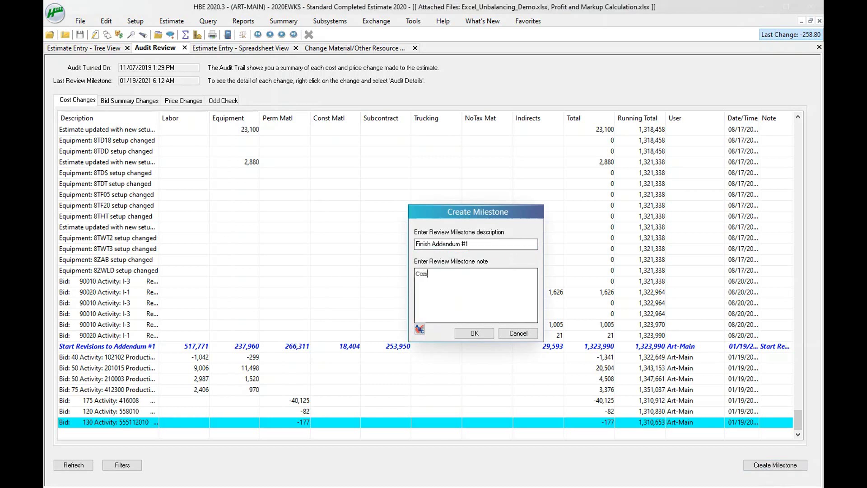
{"action": "type", "text": "p [1"}
{"action": "key", "text": "BackSpace"}
{"action": "type", "text": "pleted"}
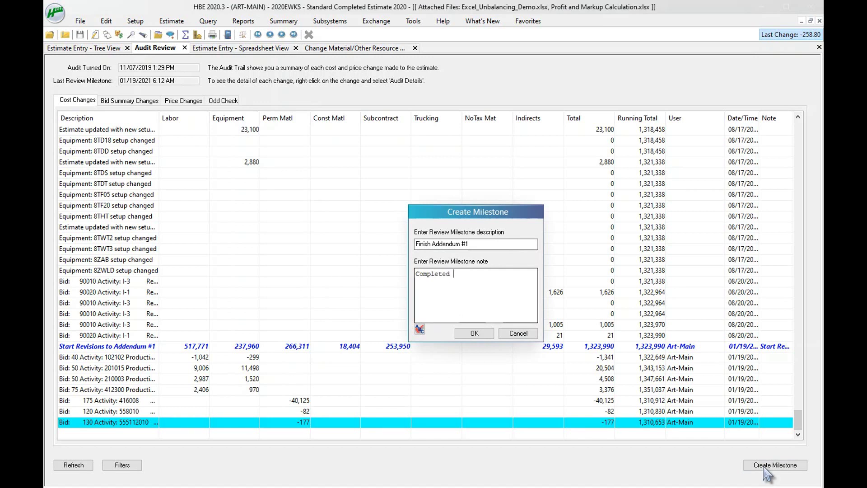
{"action": "type", "text": "Add #1 Revisions"}
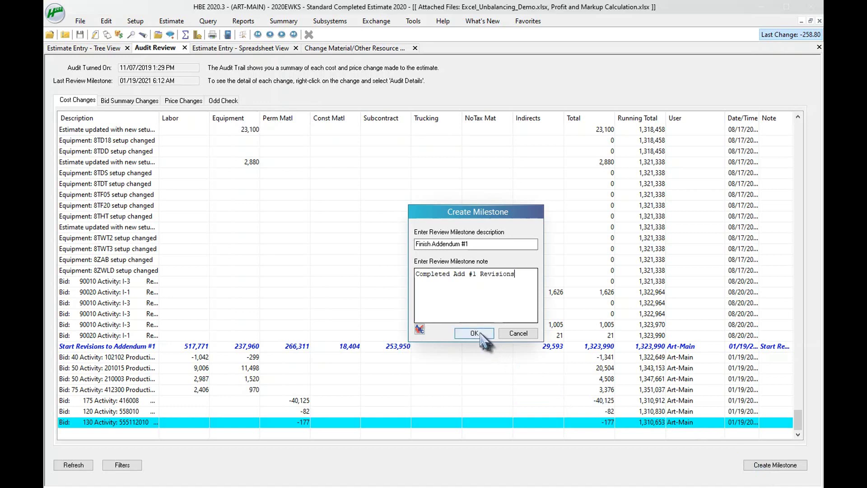
{"action": "left_click", "coordinate": [474, 333]}
Compare the total costs of the Start Revisions to Addendum #1 and Finish Addendum #1 milestones
{"action": "left_click", "coordinate": [600, 424]}
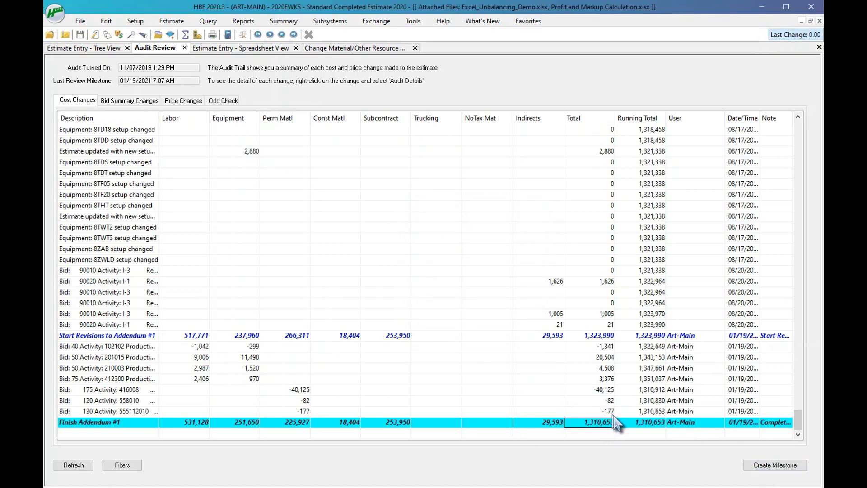
{"action": "left_click", "coordinate": [597, 339]}
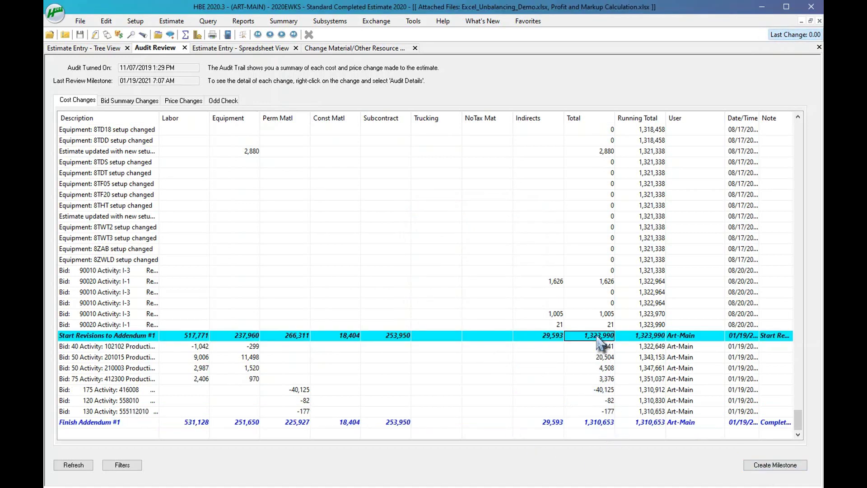
{"action": "left_click", "coordinate": [601, 421]}
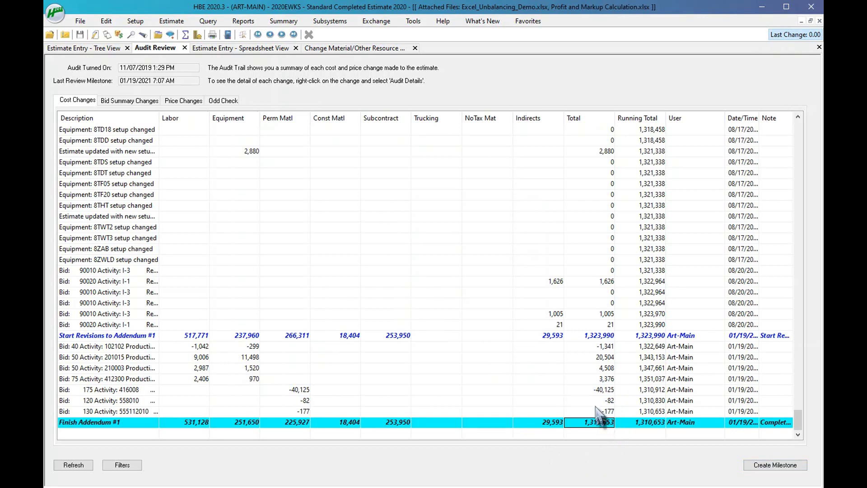
Filter the audit review to the milestone range from Start Revisions to Addendum #1 through Finish Addendum #1
{"action": "left_click", "coordinate": [124, 467]}
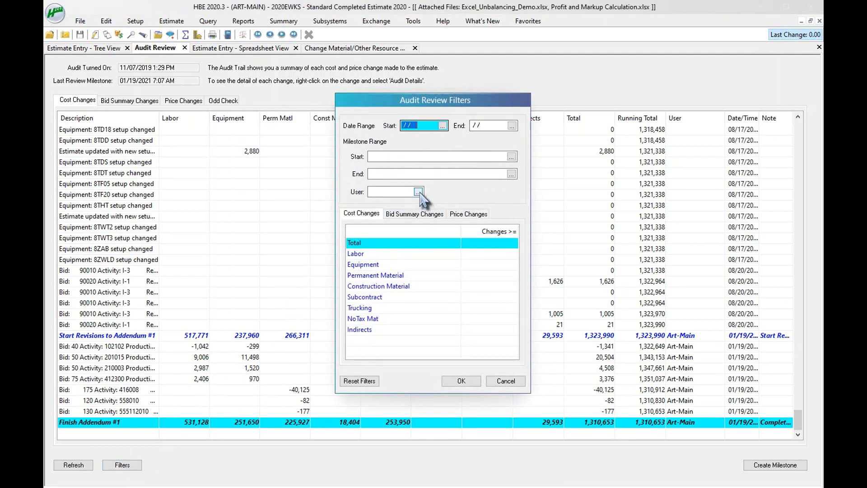
{"action": "left_click", "coordinate": [512, 156]}
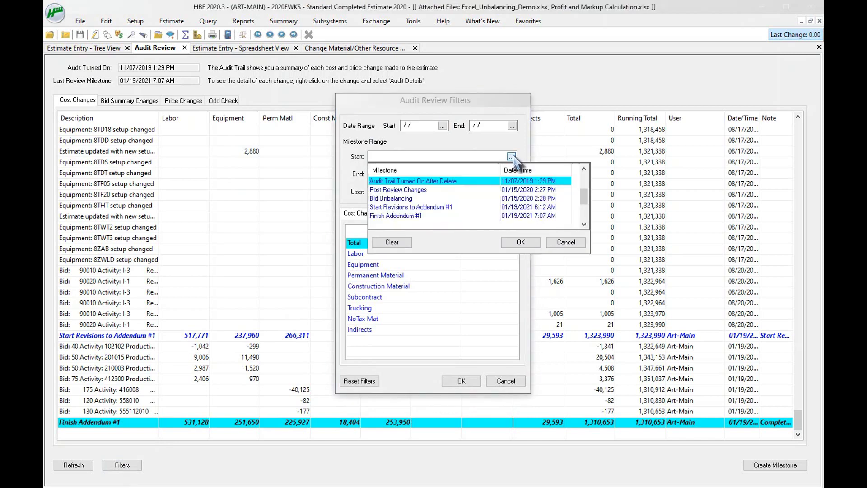
{"action": "left_click", "coordinate": [415, 208]}
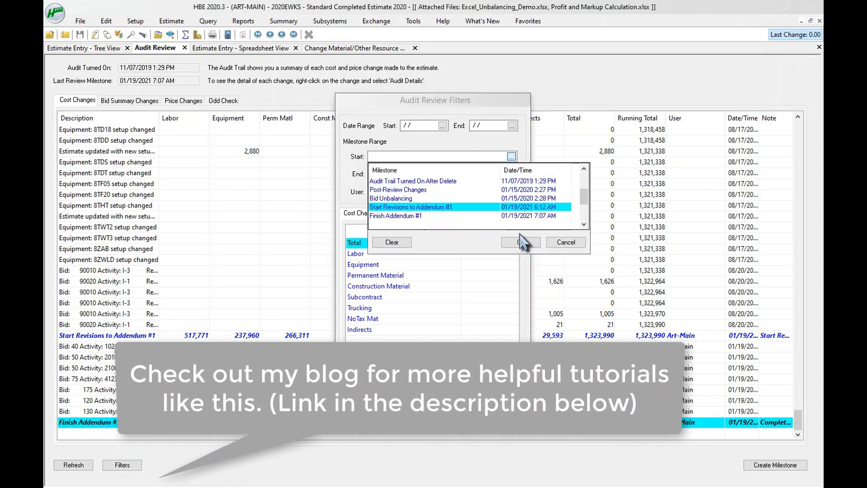
{"action": "left_click", "coordinate": [416, 208]}
{"action": "left_click", "coordinate": [512, 174]}
{"action": "left_click", "coordinate": [409, 233]}
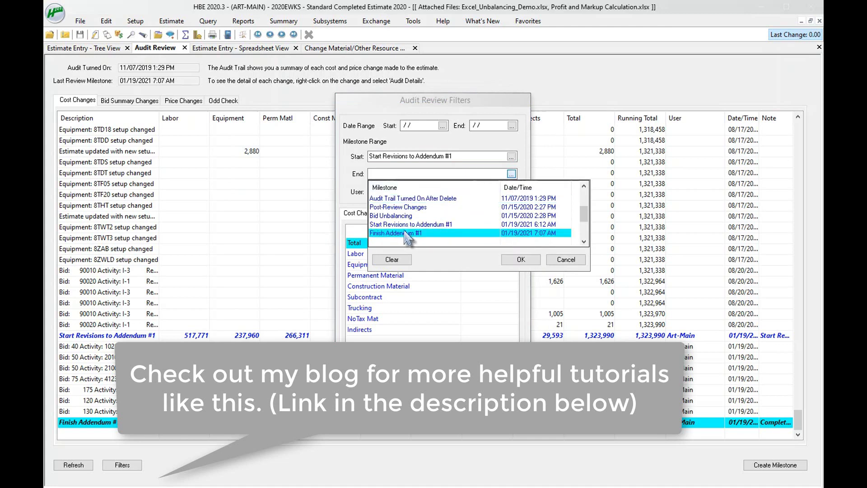
{"action": "left_click", "coordinate": [521, 259]}
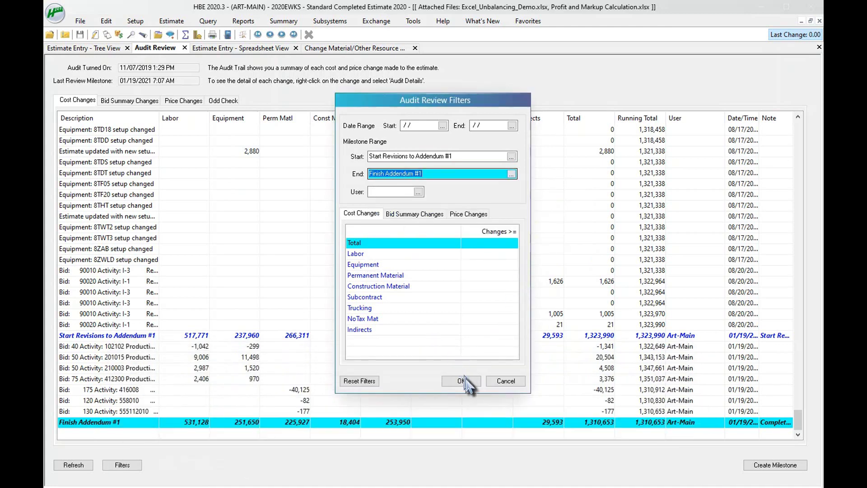
{"action": "left_click", "coordinate": [470, 384]}
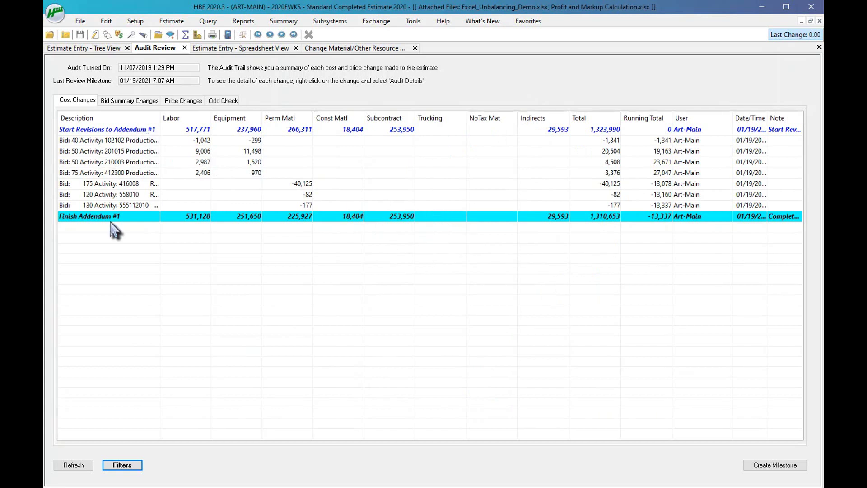
Send the filtered audit trail to Excel and reposition the workbook window so the exported columns are in view
{"action": "left_click", "coordinate": [78, 164]}
{"action": "right_click", "coordinate": [79, 167]}
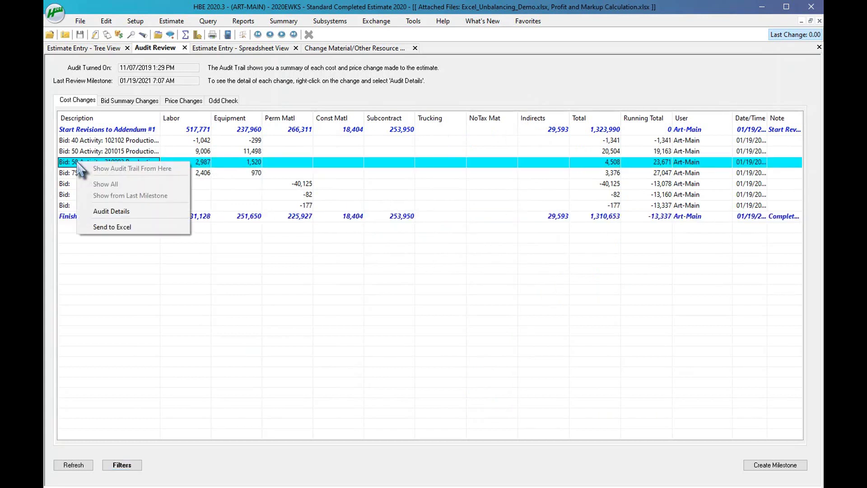
{"action": "left_click", "coordinate": [120, 227]}
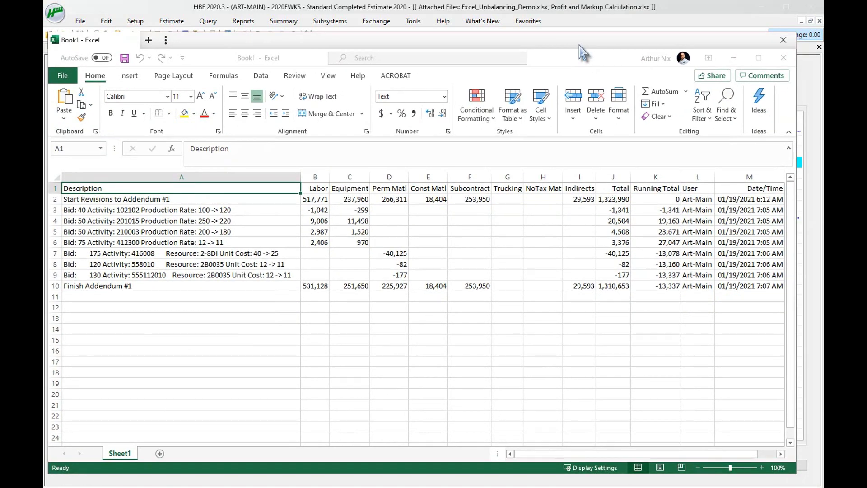
{"action": "left_click_drag", "start_coordinate": [583, 52], "coordinate": [617, 45]}
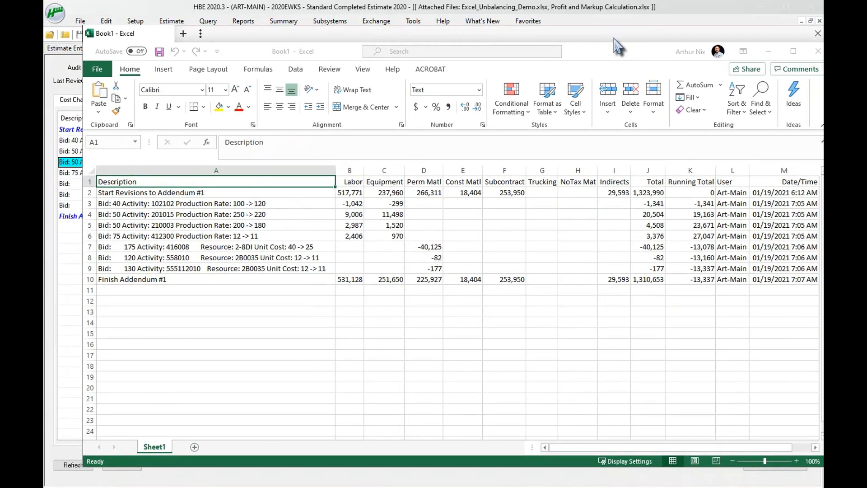
{"action": "left_click_drag", "start_coordinate": [618, 45], "coordinate": [525, 48]}
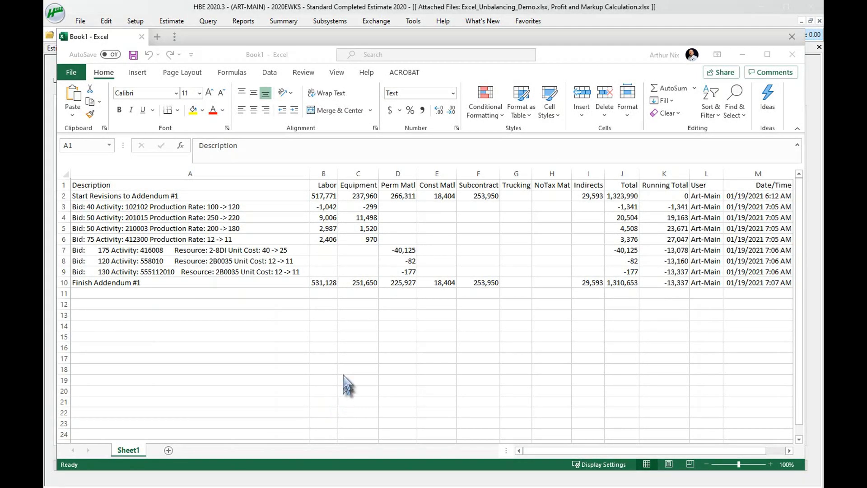
Check the exported activity 201015 production rate change and its total, and the totals of both milestones
{"action": "left_click", "coordinate": [238, 220]}
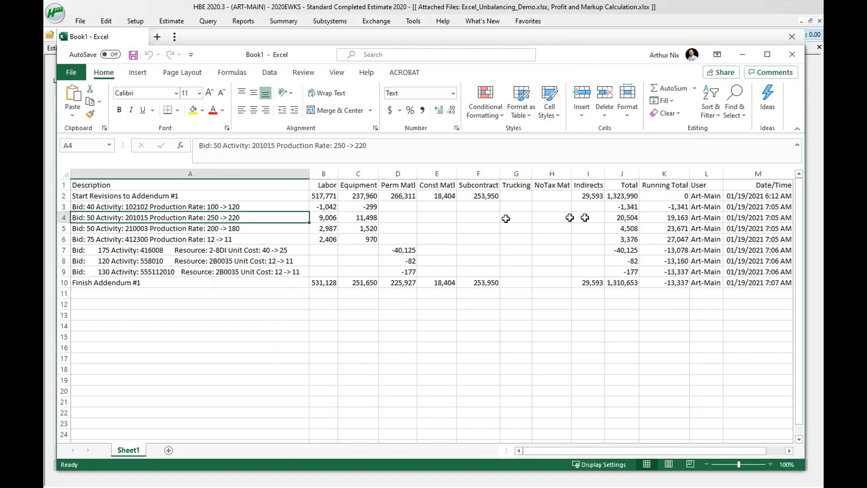
{"action": "left_click", "coordinate": [613, 217]}
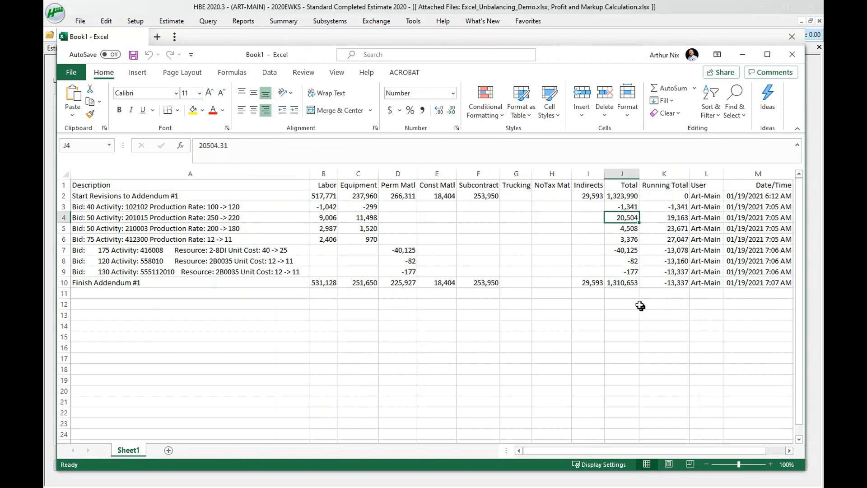
{"action": "left_click", "coordinate": [630, 295]}
{"action": "left_click", "coordinate": [633, 284]}
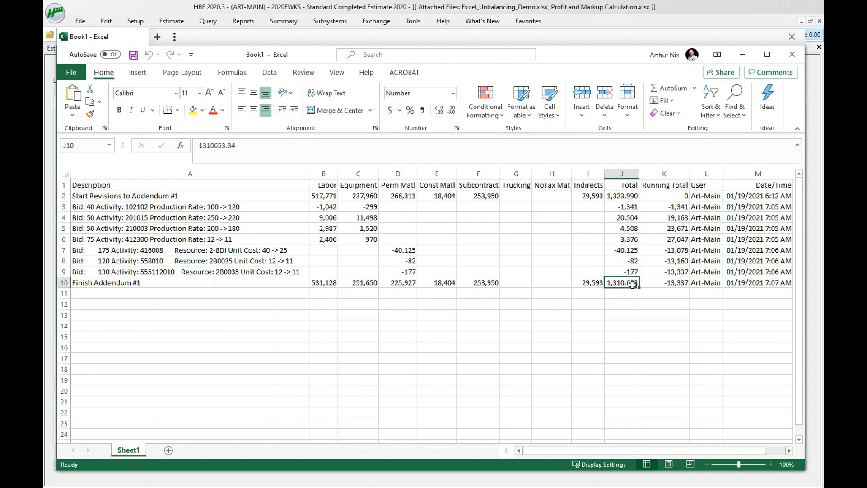
{"action": "left_click", "coordinate": [629, 195]}
Calculate the difference between the start and finish milestone totals in cell J11 with =J2-J10, and close the workbook without saving
{"action": "left_click", "coordinate": [628, 294]}
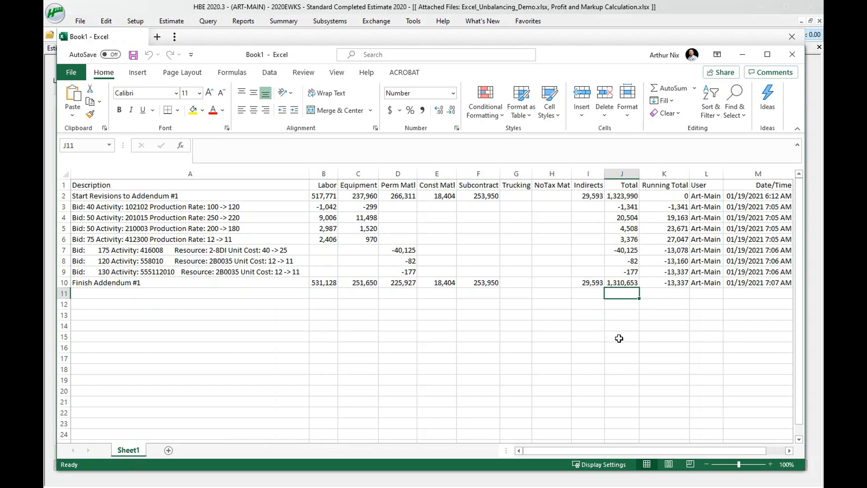
{"action": "type", "text": "+"}
{"action": "key", "text": "Up"}
{"action": "key", "text": "Up"}
{"action": "key", "text": "Up"}
{"action": "key", "text": "Up"}
{"action": "key", "text": "Up"}
{"action": "key", "text": "Up"}
{"action": "key", "text": "Up"}
{"action": "key", "text": "Up"}
{"action": "key", "text": "Up"}
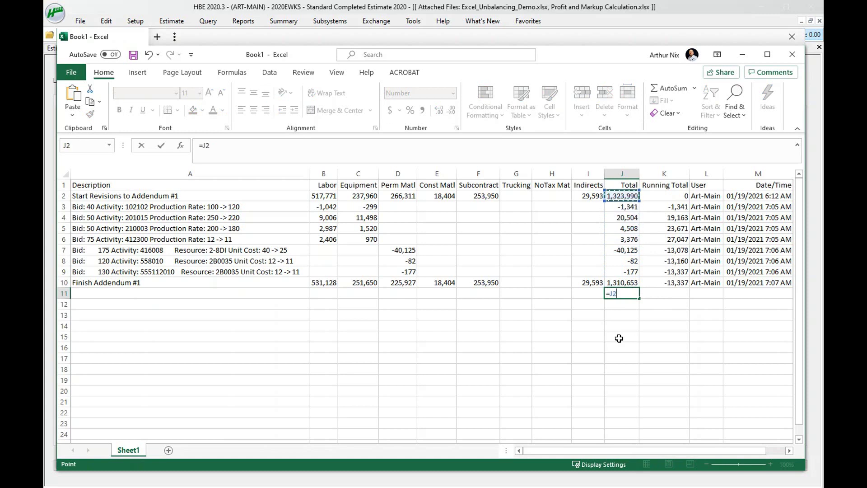
{"action": "type", "text": "-"}
{"action": "key", "text": "Down"}
{"action": "key", "text": "Down"}
{"action": "key", "text": "Up"}
{"action": "key", "text": "Up"}
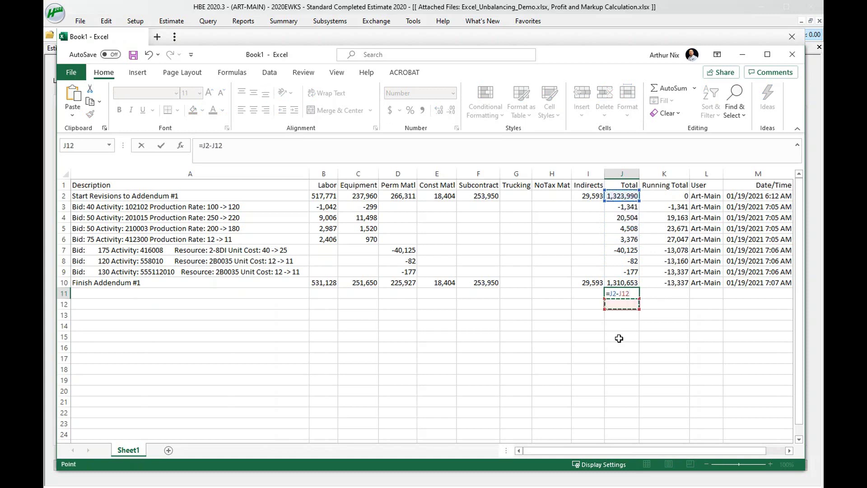
{"action": "key", "text": "Up"}
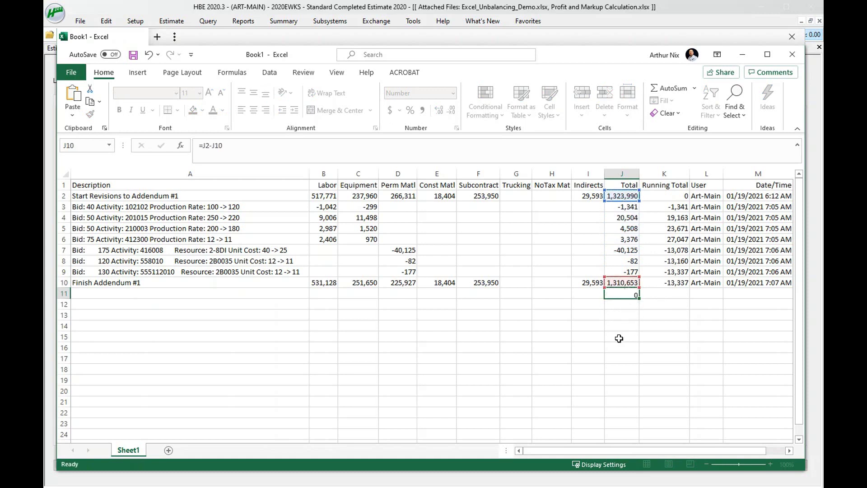
{"action": "key", "text": "Return"}
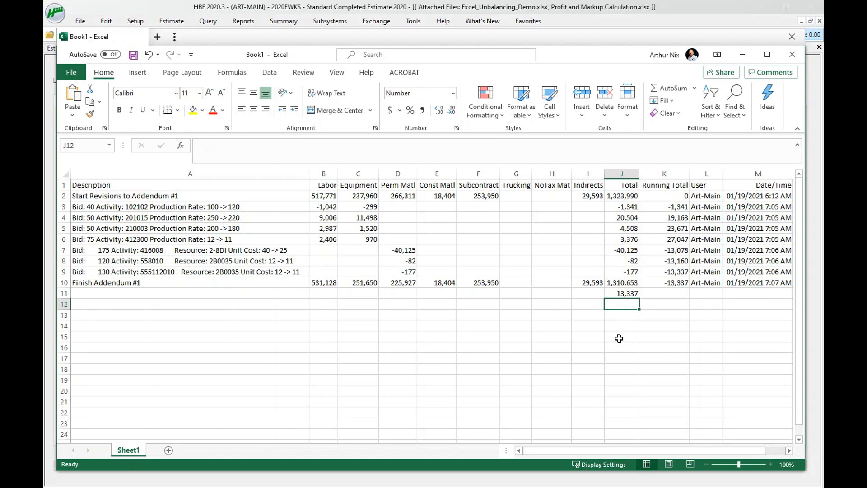
{"action": "left_click", "coordinate": [792, 37]}
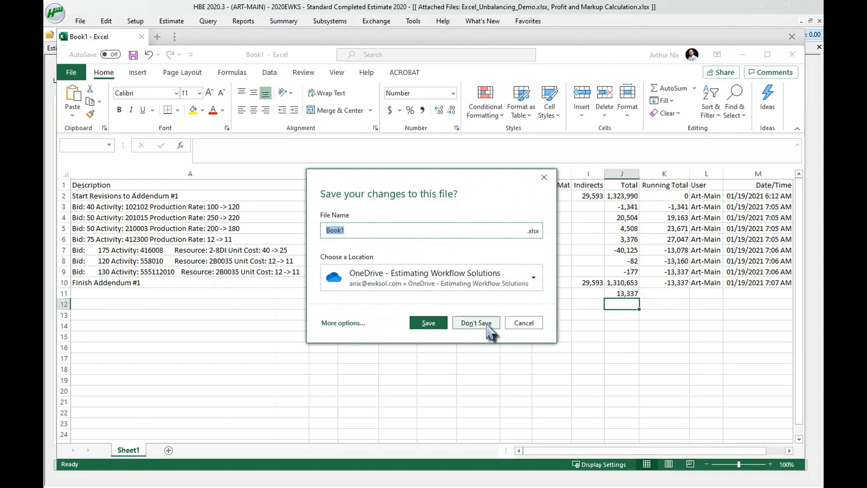
{"action": "left_click", "coordinate": [488, 325]}
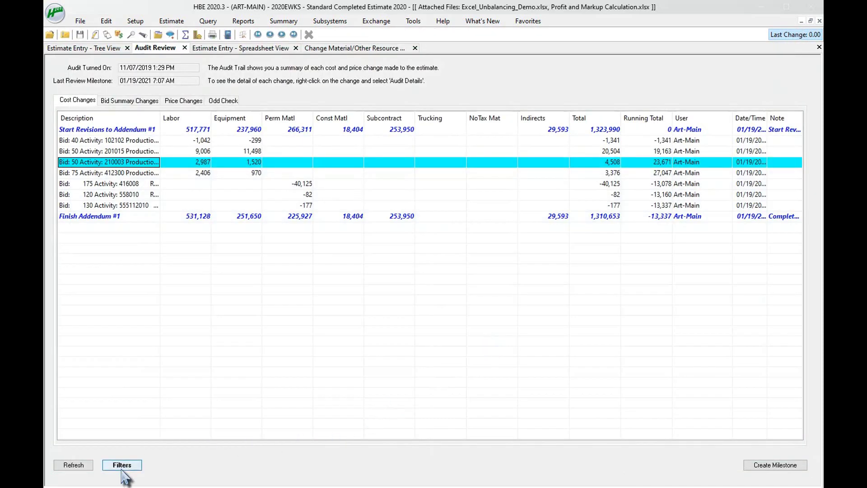
Reset the audit review filters and apply them so the full audit trail is listed
{"action": "left_click", "coordinate": [122, 468]}
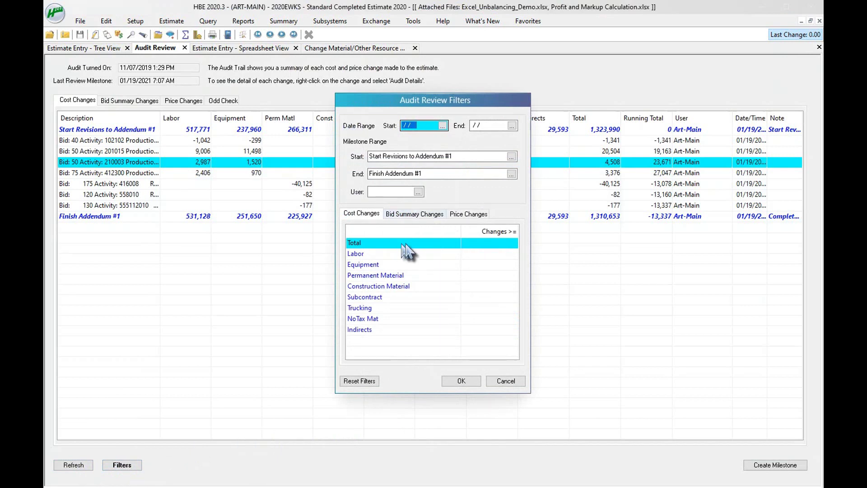
{"action": "left_click", "coordinate": [487, 244]}
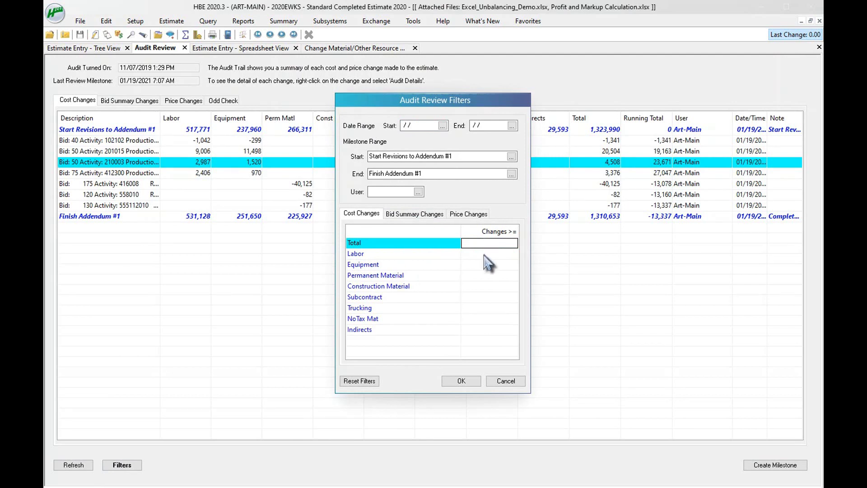
{"action": "left_click", "coordinate": [492, 256]}
{"action": "left_click", "coordinate": [491, 255]}
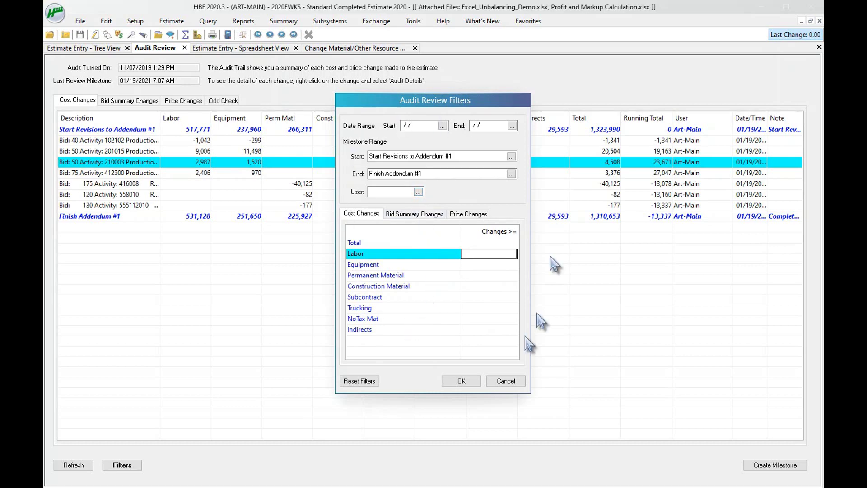
{"action": "left_click", "coordinate": [359, 381]}
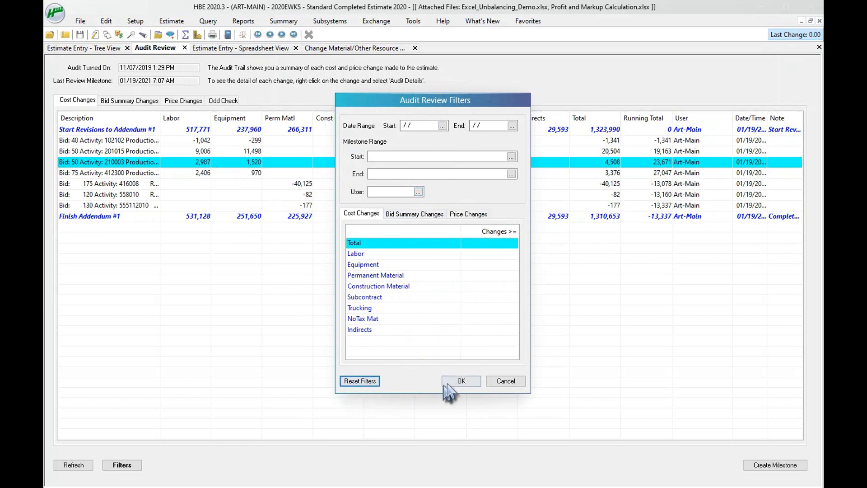
{"action": "left_click", "coordinate": [462, 381]}
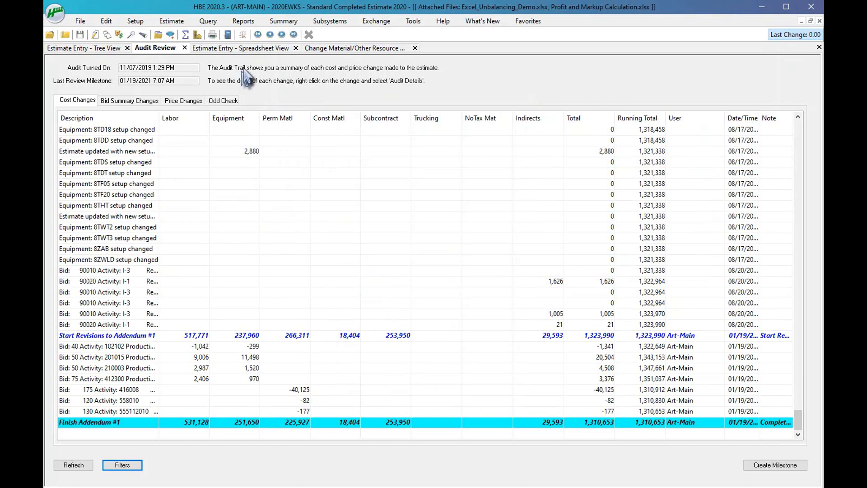
Open the Audit Trail Report from the summary reports and set its level of detail to Detail
{"action": "left_click", "coordinate": [244, 21]}
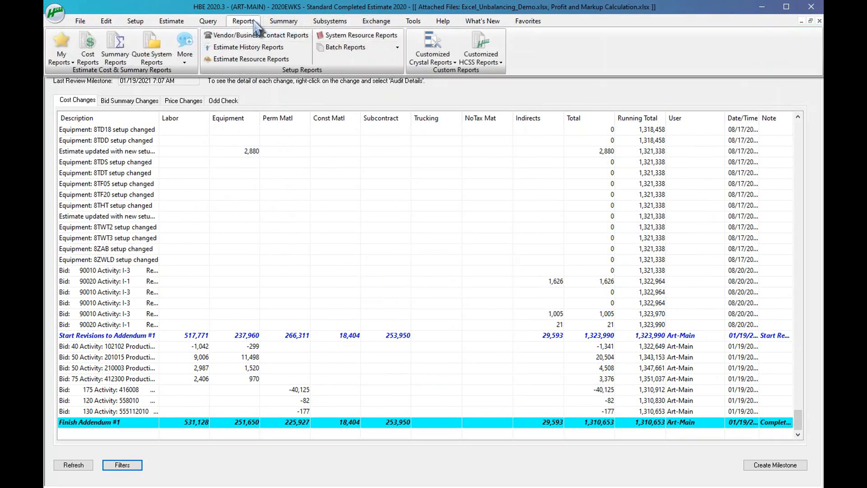
{"action": "left_click", "coordinate": [115, 50]}
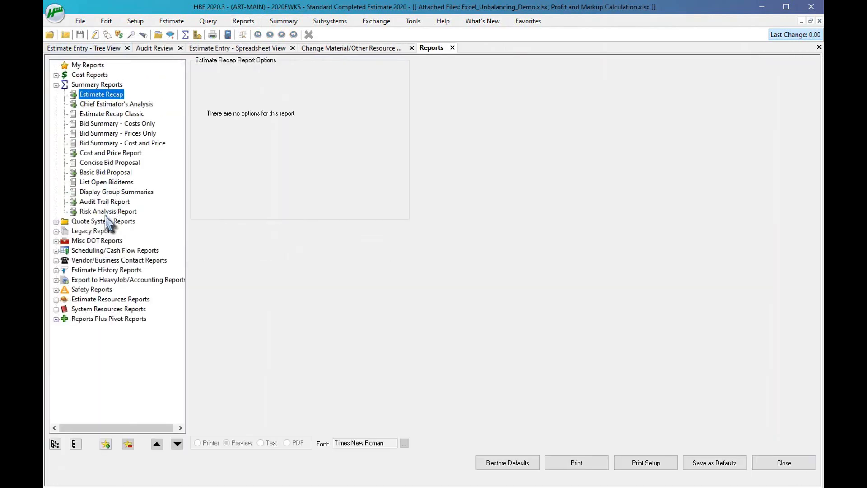
{"action": "left_click", "coordinate": [105, 202]}
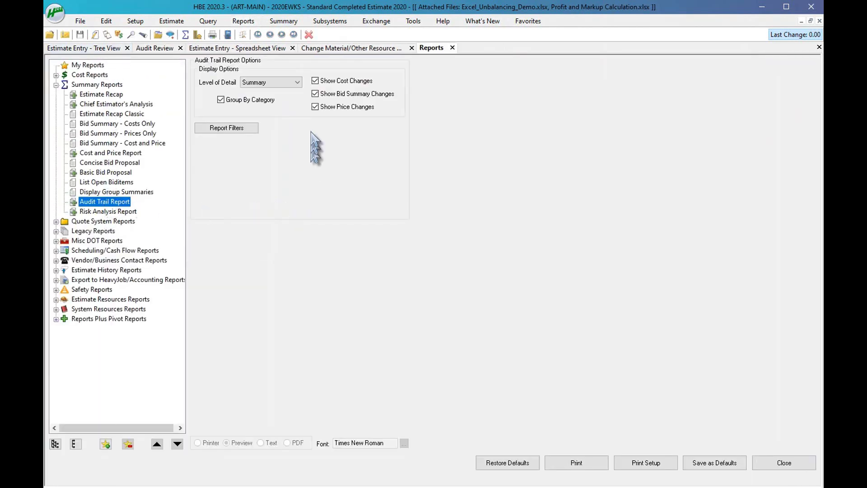
{"action": "left_click", "coordinate": [286, 82]}
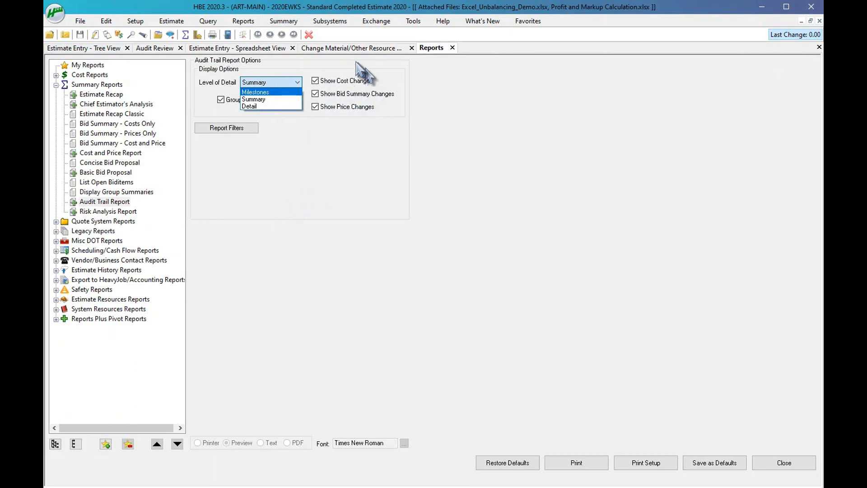
{"action": "key", "text": "Down"}
{"action": "key", "text": "Down"}
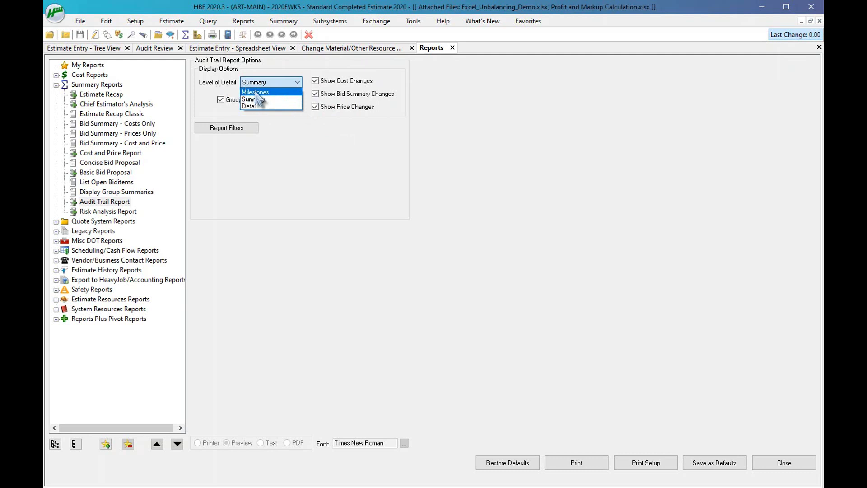
{"action": "left_click", "coordinate": [256, 105]}
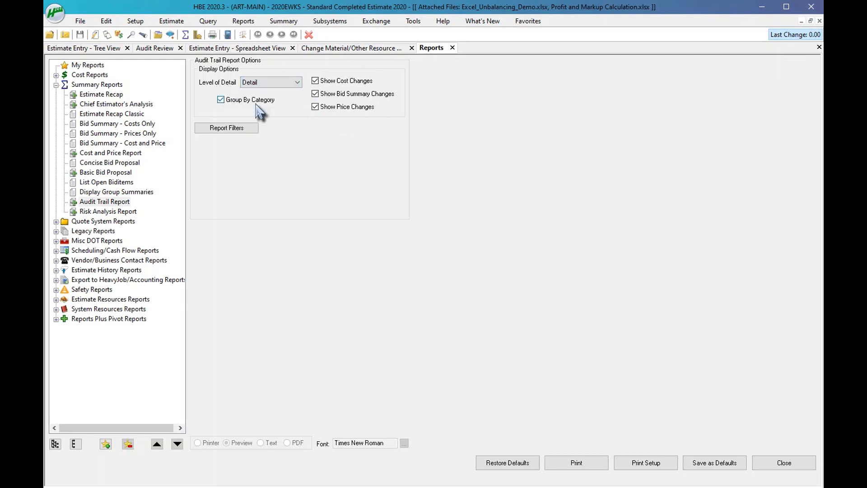
Check the available report filters without applying any, and generate the Audit Trail Report preview in an enlarged window
{"action": "left_click", "coordinate": [238, 129]}
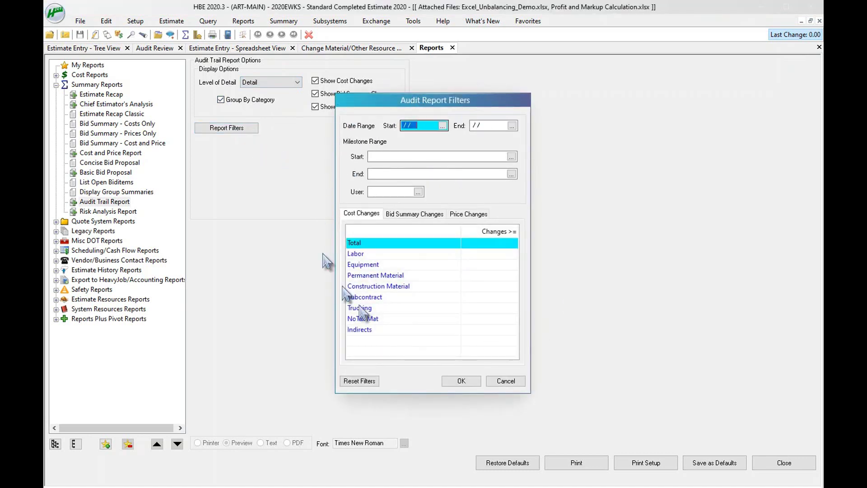
{"action": "left_click", "coordinate": [510, 383]}
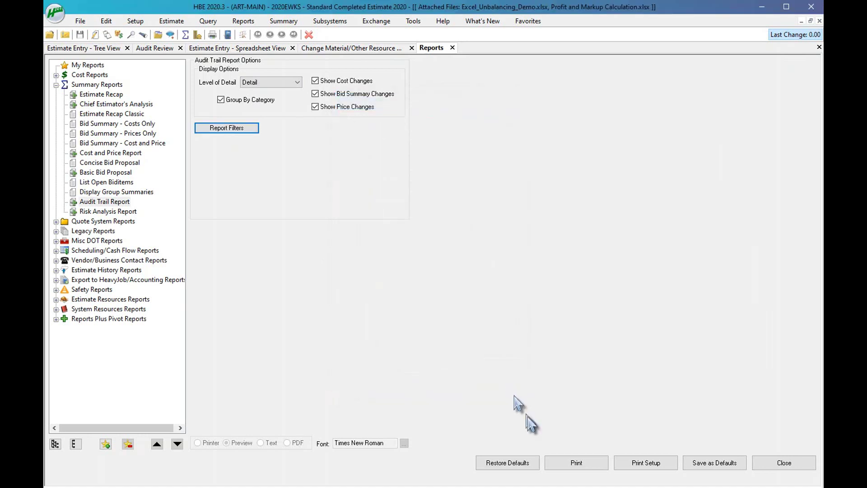
{"action": "left_click", "coordinate": [575, 465]}
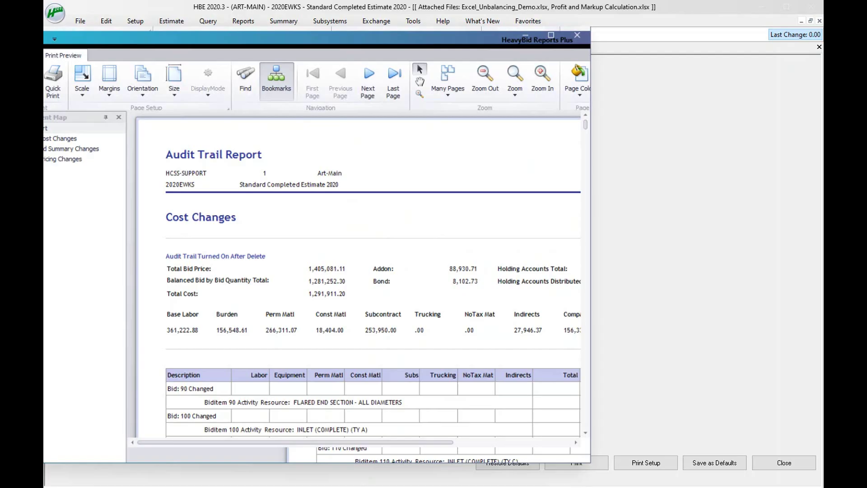
{"action": "left_click_drag", "start_coordinate": [532, 117], "coordinate": [663, 127]}
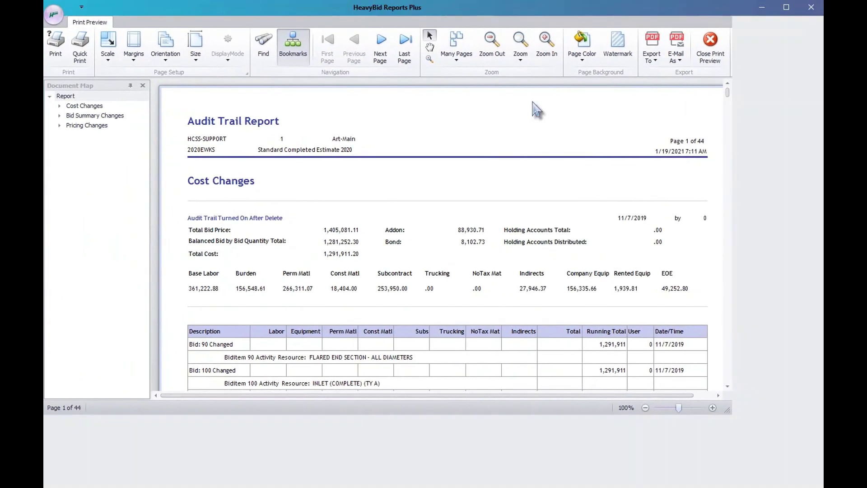
Skim the Audit Trail Report from its first page through to the bid item price changes on the last pages
{"action": "scroll", "coordinate": [473, 205], "scroll_direction": "down", "scroll_amount": 5}
{"action": "scroll", "coordinate": [472, 205], "scroll_direction": "down", "scroll_amount": 20}
{"action": "scroll", "coordinate": [472, 205], "scroll_direction": "down", "scroll_amount": 20}
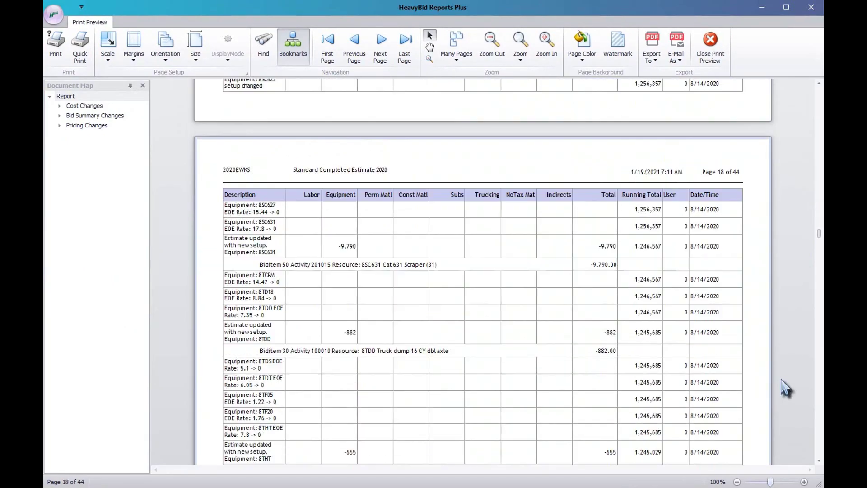
{"action": "scroll", "coordinate": [786, 389], "scroll_direction": "down", "scroll_amount": 5}
{"action": "left_click_drag", "start_coordinate": [820, 244], "coordinate": [809, 442]}
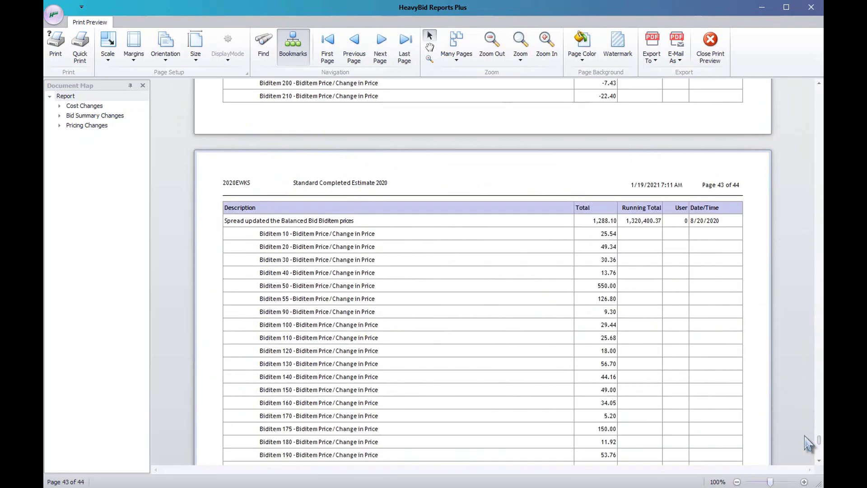
{"action": "scroll", "coordinate": [706, 397], "scroll_direction": "down", "scroll_amount": 9}
{"action": "scroll", "coordinate": [706, 396], "scroll_direction": "up", "scroll_amount": 8}
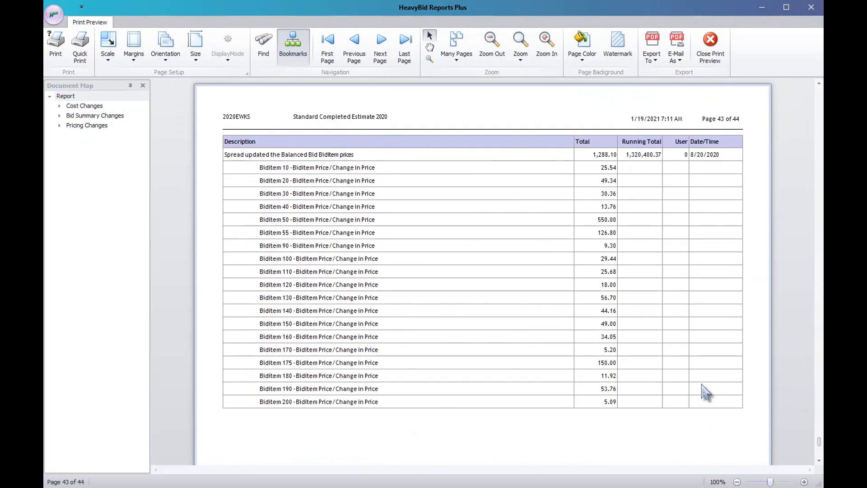
Go back through the bid summary and cost changes to find the Start Revisions to Addendum #1 milestone
{"action": "scroll", "coordinate": [707, 392], "scroll_direction": "up", "scroll_amount": 5}
{"action": "scroll", "coordinate": [707, 392], "scroll_direction": "up", "scroll_amount": 14}
{"action": "scroll", "coordinate": [706, 392], "scroll_direction": "up", "scroll_amount": 20}
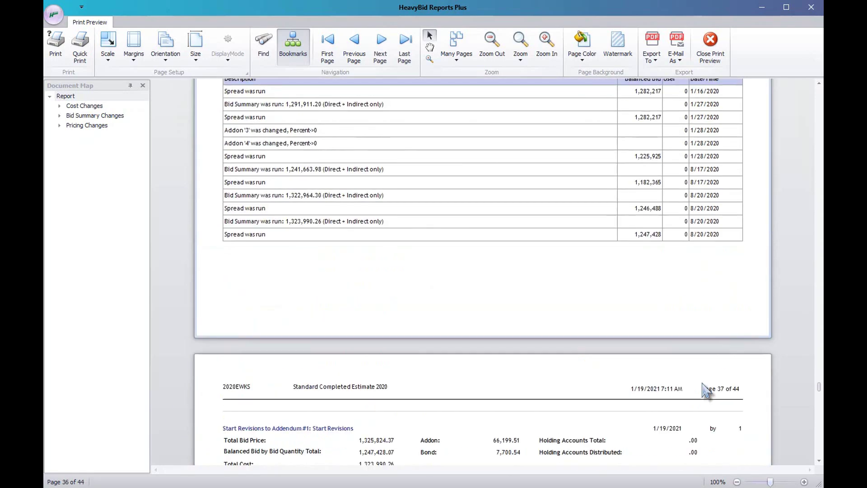
{"action": "scroll", "coordinate": [706, 391], "scroll_direction": "down", "scroll_amount": 4}
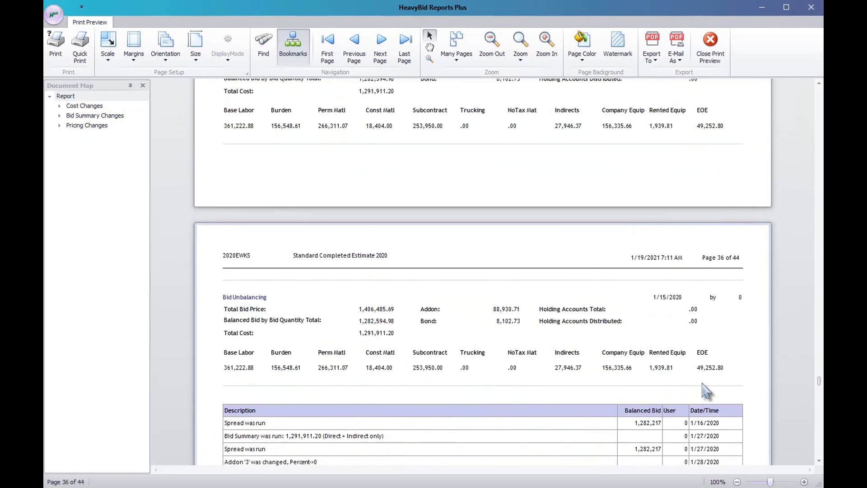
{"action": "scroll", "coordinate": [705, 391], "scroll_direction": "up", "scroll_amount": 3}
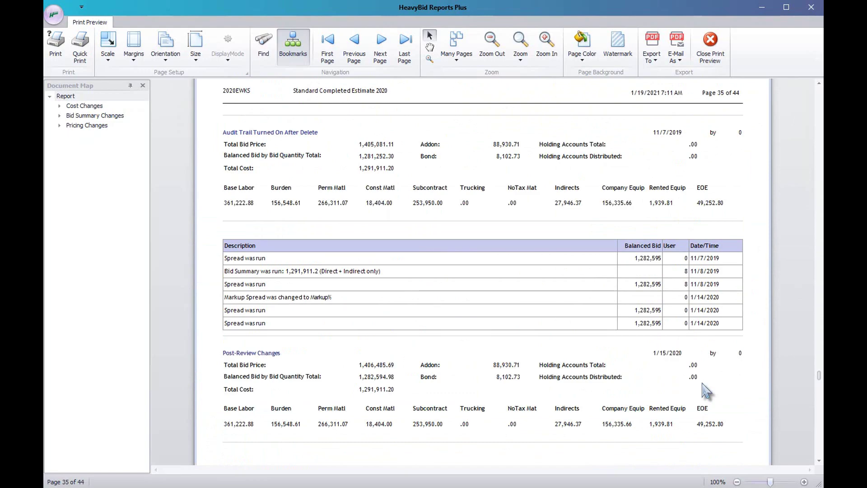
{"action": "scroll", "coordinate": [707, 391], "scroll_direction": "up", "scroll_amount": 10}
{"action": "scroll", "coordinate": [706, 391], "scroll_direction": "up", "scroll_amount": 6}
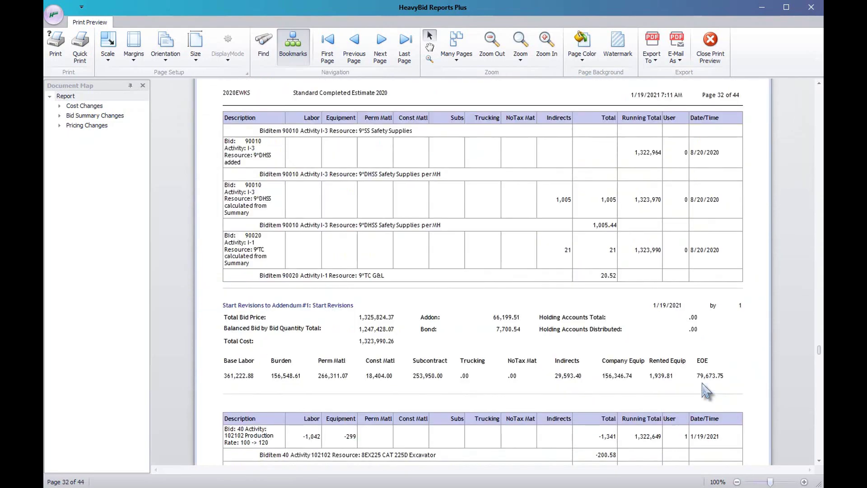
{"action": "scroll", "coordinate": [706, 391], "scroll_direction": "up", "scroll_amount": 7}
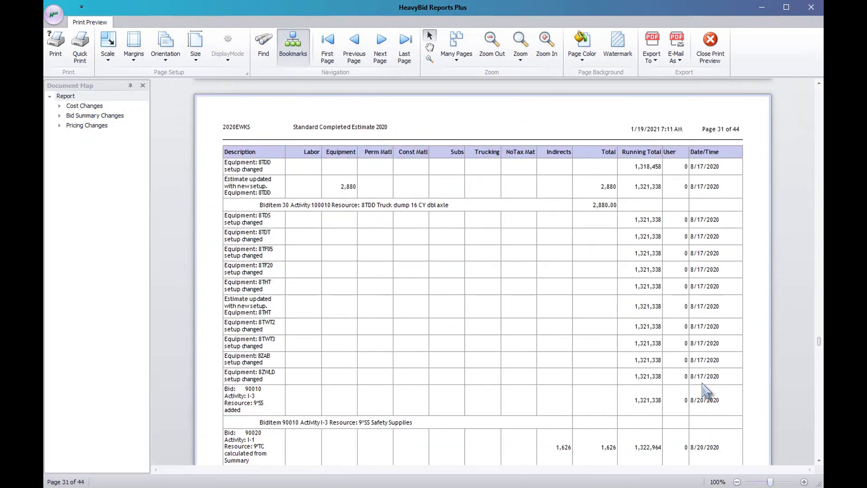
{"action": "scroll", "coordinate": [706, 391], "scroll_direction": "up", "scroll_amount": 10}
{"action": "scroll", "coordinate": [707, 391], "scroll_direction": "down", "scroll_amount": 20}
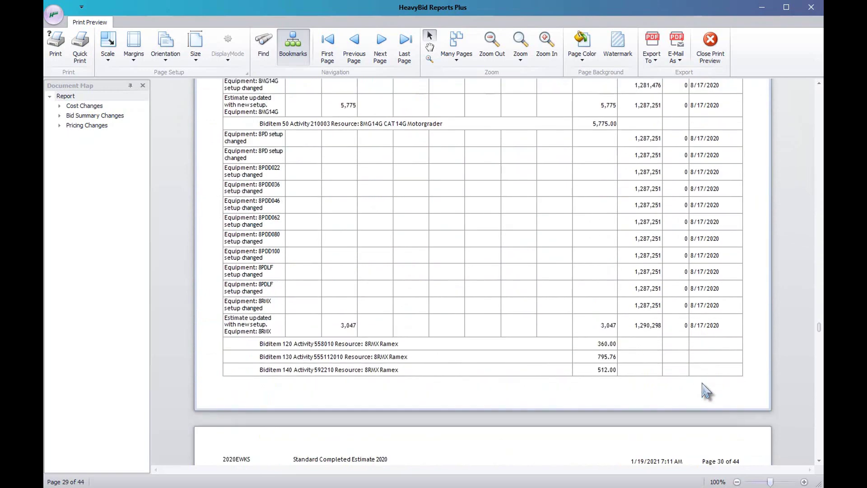
{"action": "scroll", "coordinate": [706, 391], "scroll_direction": "down", "scroll_amount": 12}
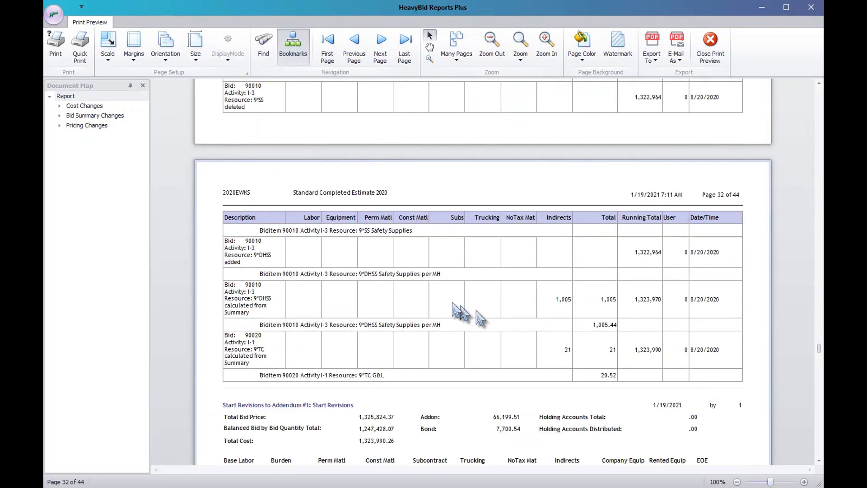
Examine the resource-level cost changes between the Start Revisions to Addendum #1 and Finish Addendum #1 milestones, including the finish totals
{"action": "scroll", "coordinate": [430, 300], "scroll_direction": "down", "scroll_amount": 5}
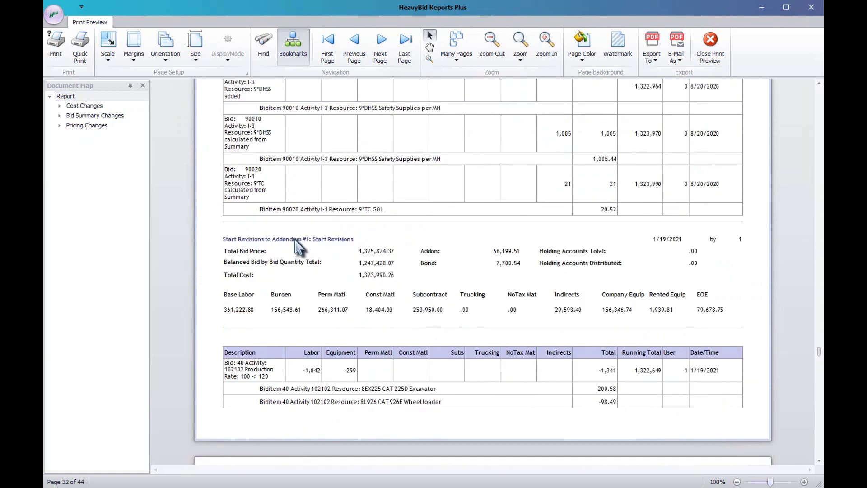
{"action": "scroll", "coordinate": [303, 262], "scroll_direction": "down", "scroll_amount": 4}
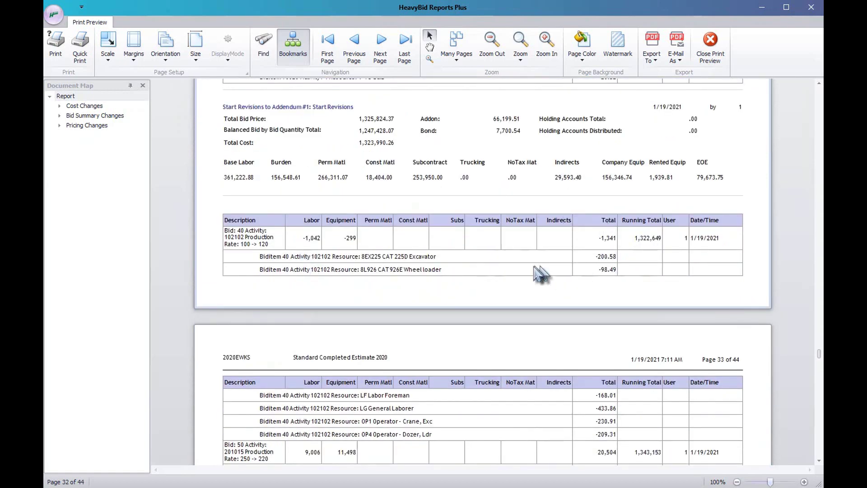
{"action": "scroll", "coordinate": [423, 275], "scroll_direction": "down", "scroll_amount": 3}
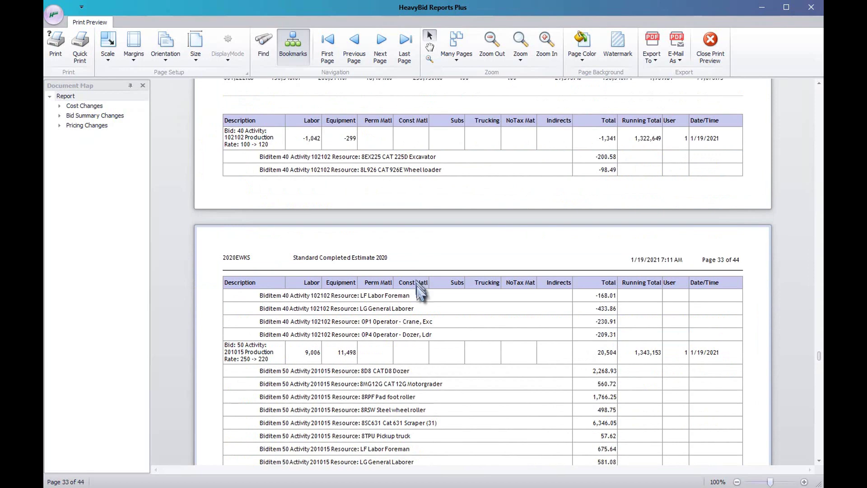
{"action": "scroll", "coordinate": [424, 303], "scroll_direction": "down", "scroll_amount": 4}
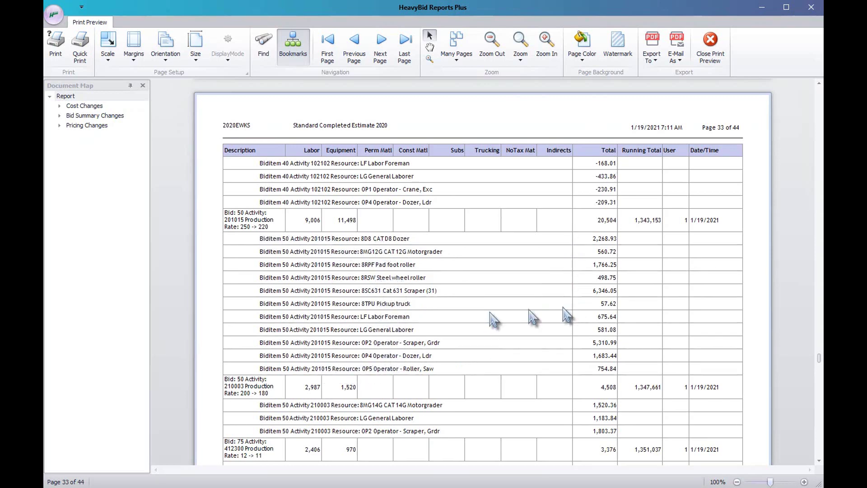
{"action": "scroll", "coordinate": [379, 328], "scroll_direction": "down", "scroll_amount": 10}
{"action": "scroll", "coordinate": [379, 328], "scroll_direction": "down", "scroll_amount": 3}
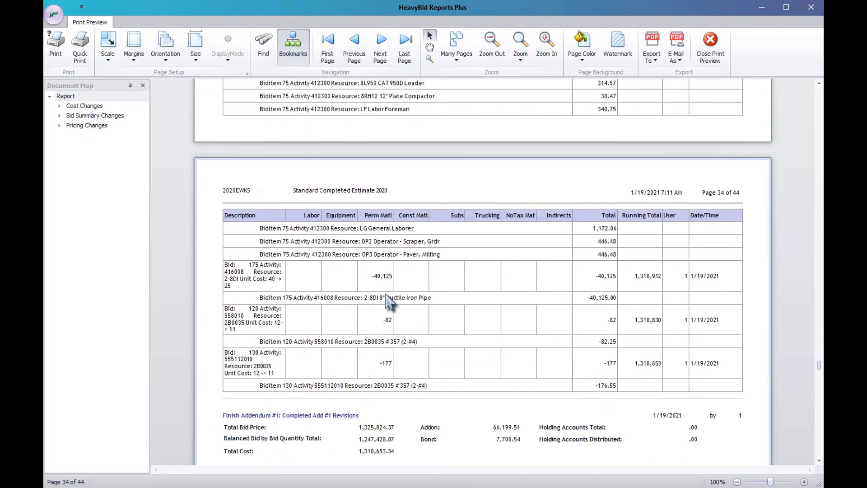
{"action": "scroll", "coordinate": [387, 300], "scroll_direction": "up", "scroll_amount": 4}
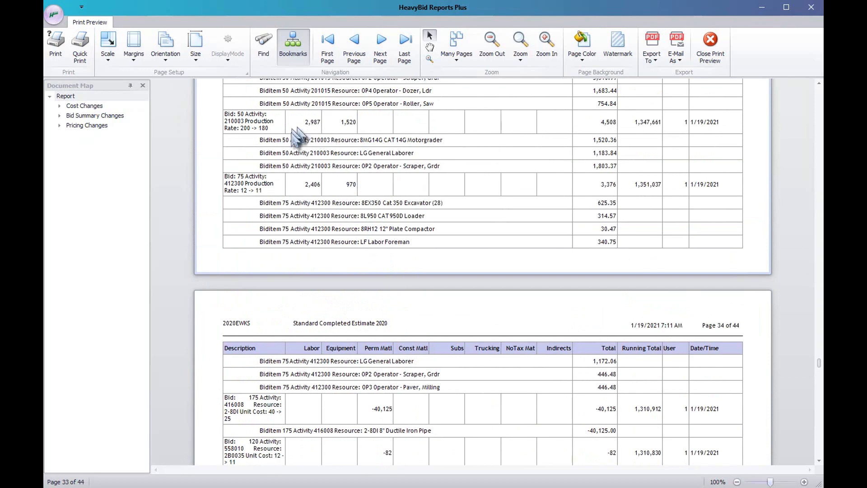
{"action": "scroll", "coordinate": [418, 153], "scroll_direction": "up", "scroll_amount": 4}
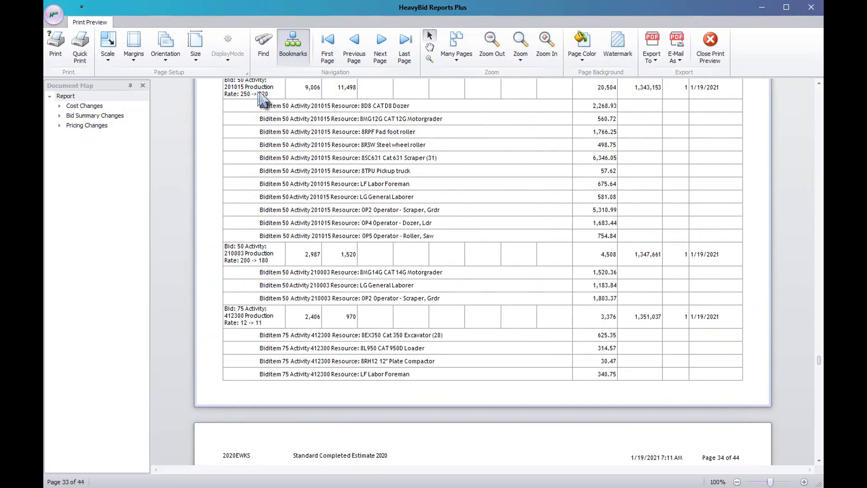
{"action": "scroll", "coordinate": [384, 156], "scroll_direction": "up", "scroll_amount": 2}
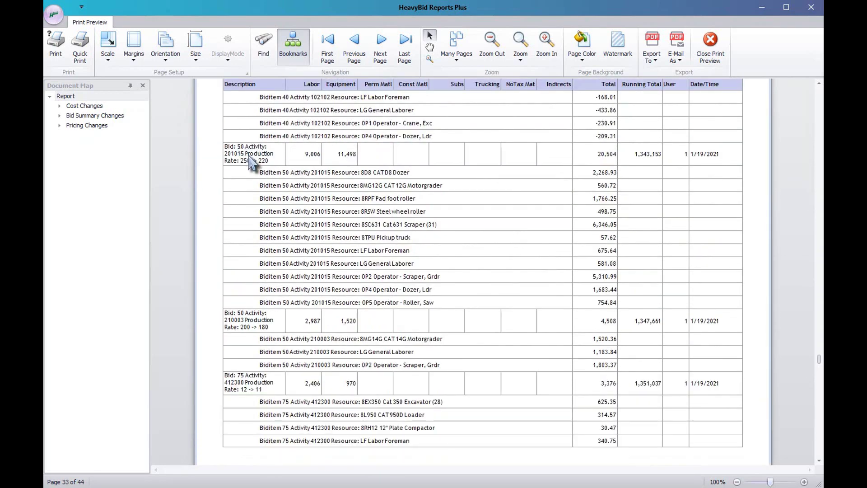
{"action": "scroll", "coordinate": [403, 257], "scroll_direction": "down", "scroll_amount": 12}
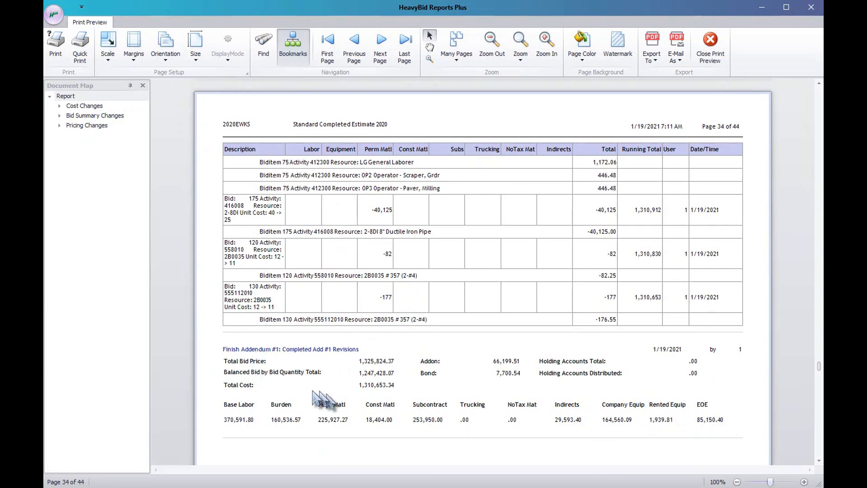
{"action": "scroll", "coordinate": [315, 400], "scroll_direction": "down", "scroll_amount": 3}
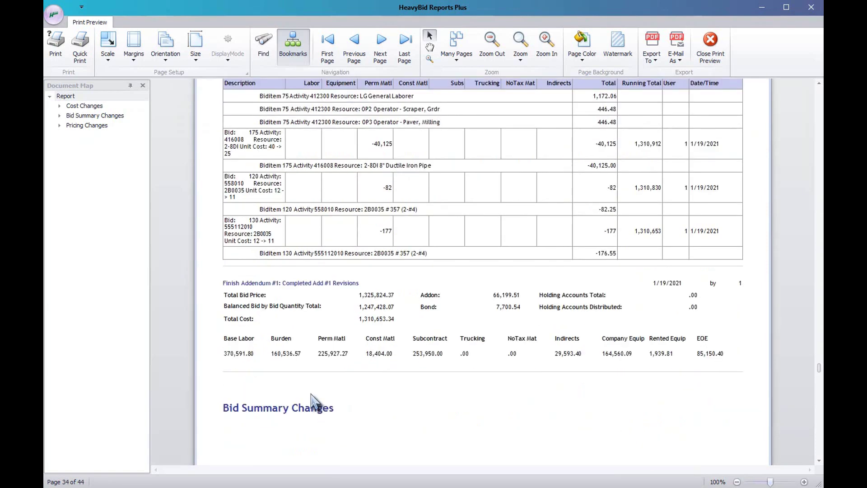
Check the Finish Addendum #1 totals at the end of the report's cost changes, and close the report preview
{"action": "scroll", "coordinate": [329, 376], "scroll_direction": "down", "scroll_amount": 2}
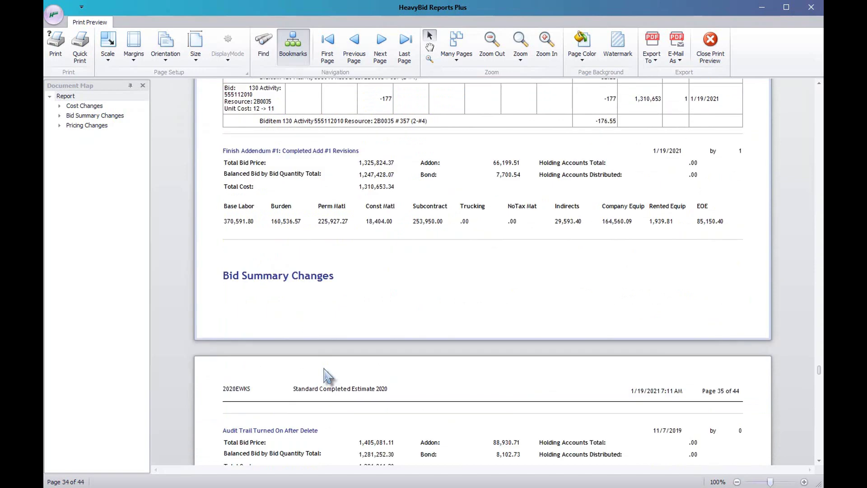
{"action": "scroll", "coordinate": [326, 376], "scroll_direction": "up", "scroll_amount": 3}
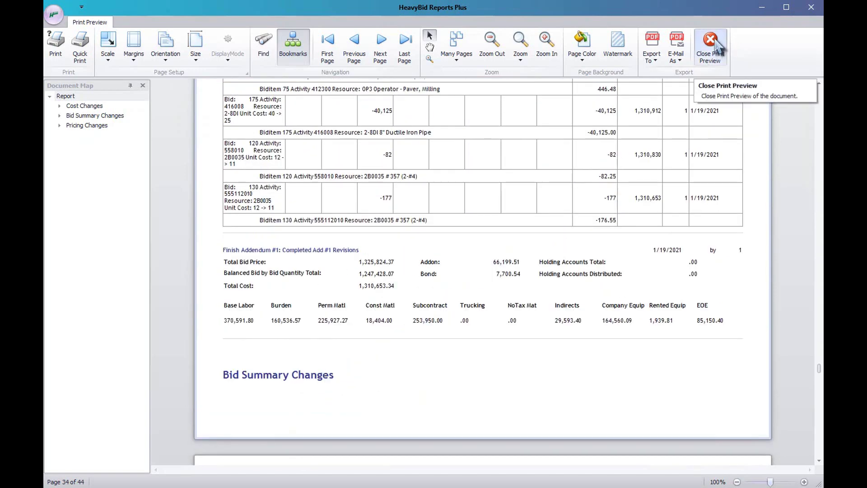
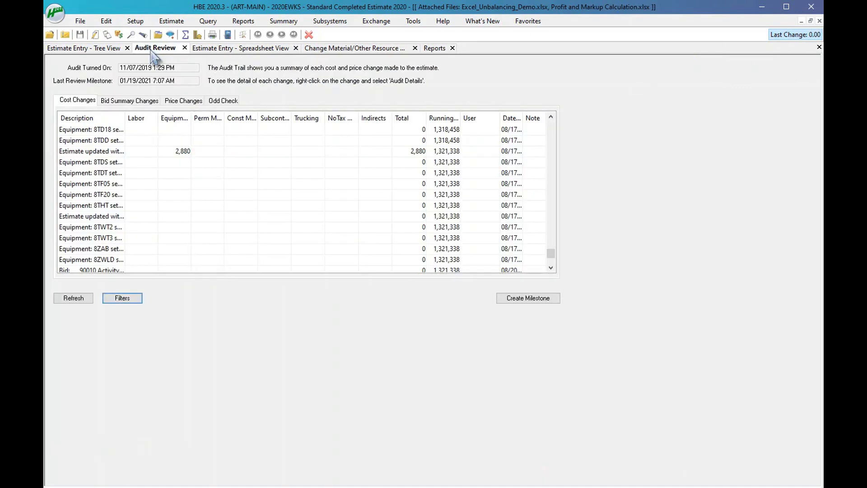
Run the bid summary and the spread, and review their audit entries in the bid summary changes and price changes
{"action": "left_click", "coordinate": [186, 35]}
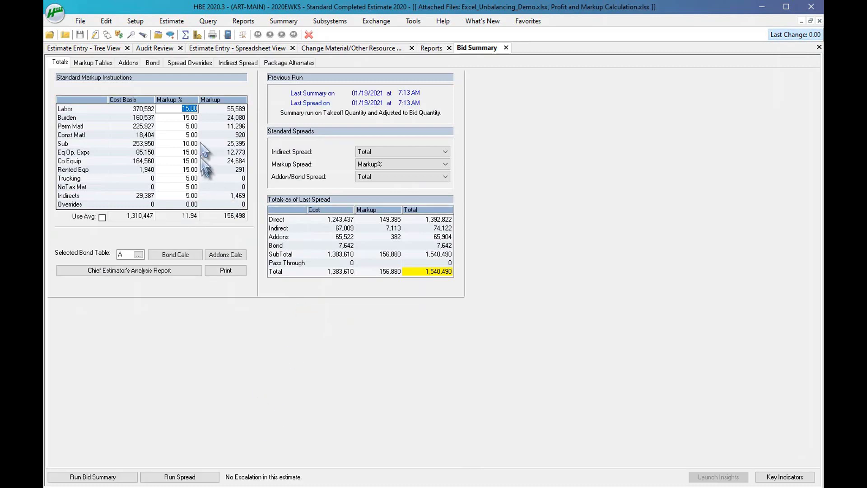
{"action": "left_click", "coordinate": [164, 49]}
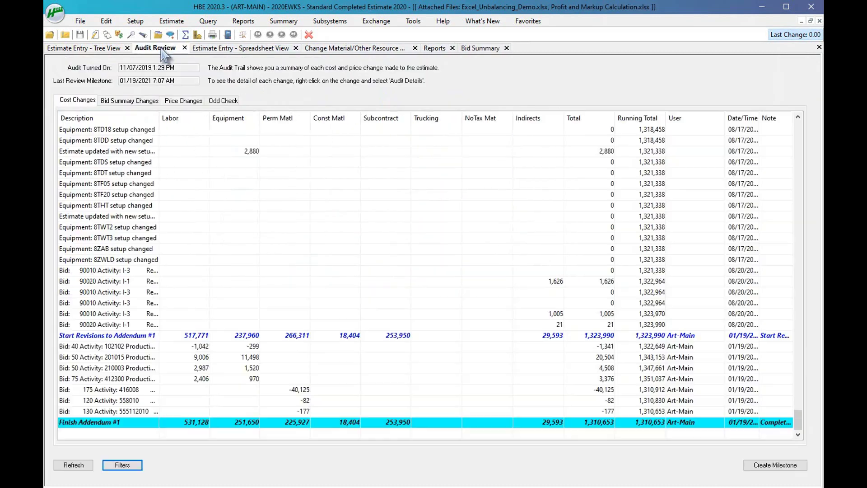
{"action": "left_click", "coordinate": [130, 100]}
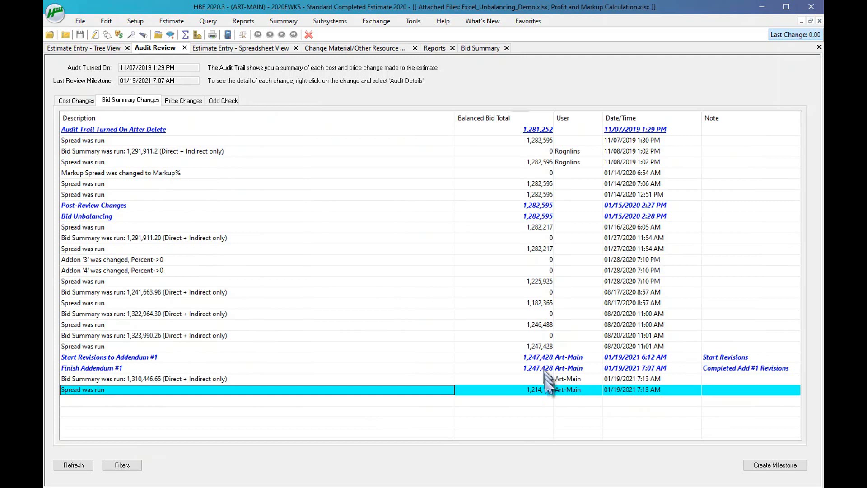
{"action": "left_click", "coordinate": [539, 393]}
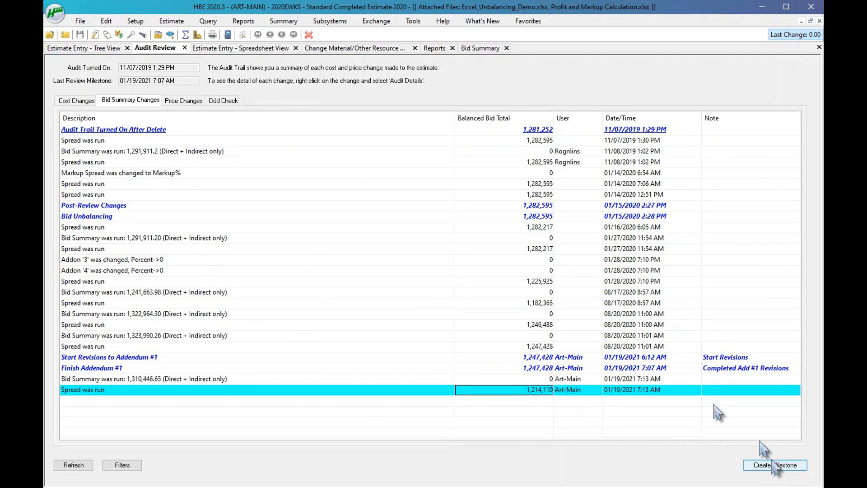
{"action": "left_click", "coordinate": [183, 100]}
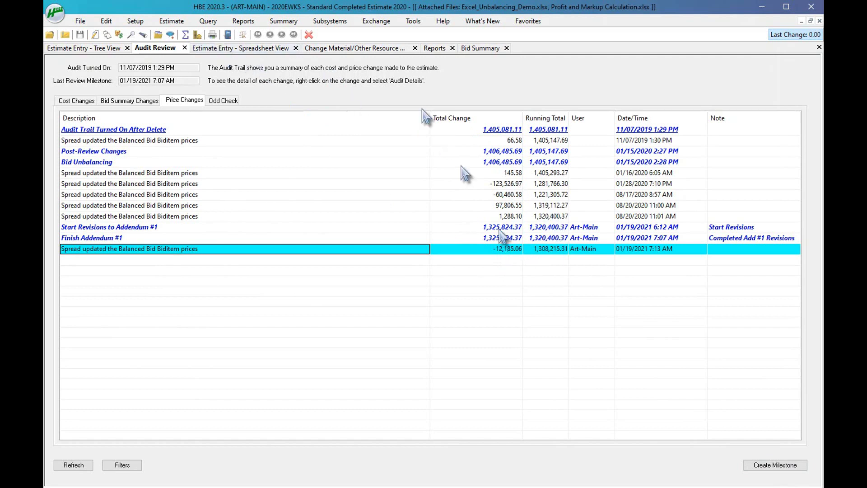
In bid pricing, set the bid price of item 150 to 30.00 and item 160 to 36.00
{"action": "left_click", "coordinate": [197, 36]}
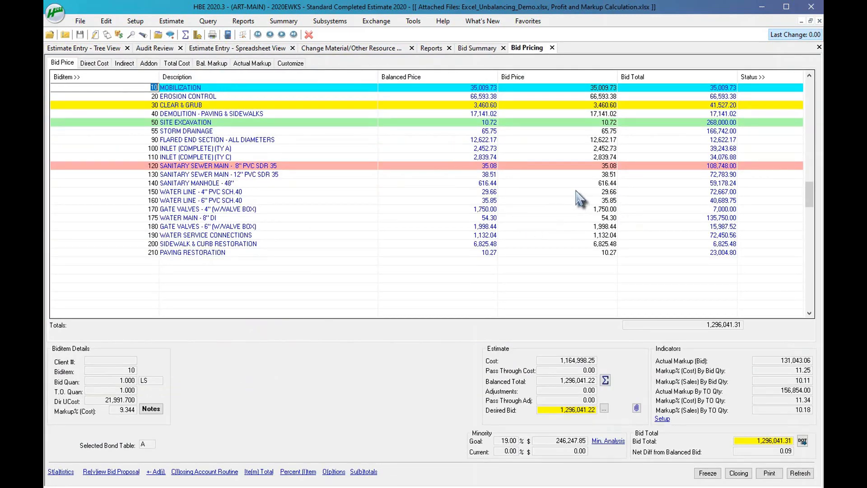
{"action": "left_click", "coordinate": [578, 192]}
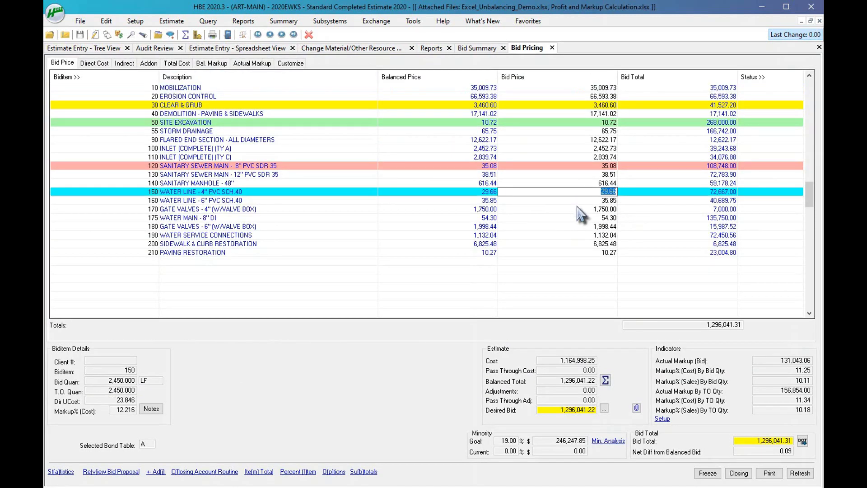
{"action": "type", "text": "30"}
{"action": "key", "text": "Return"}
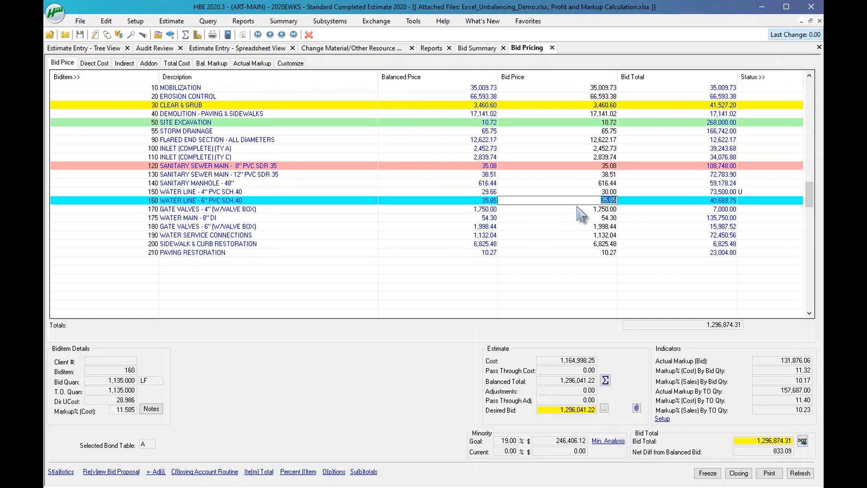
{"action": "type", "text": "38"}
{"action": "key", "text": "Return"}
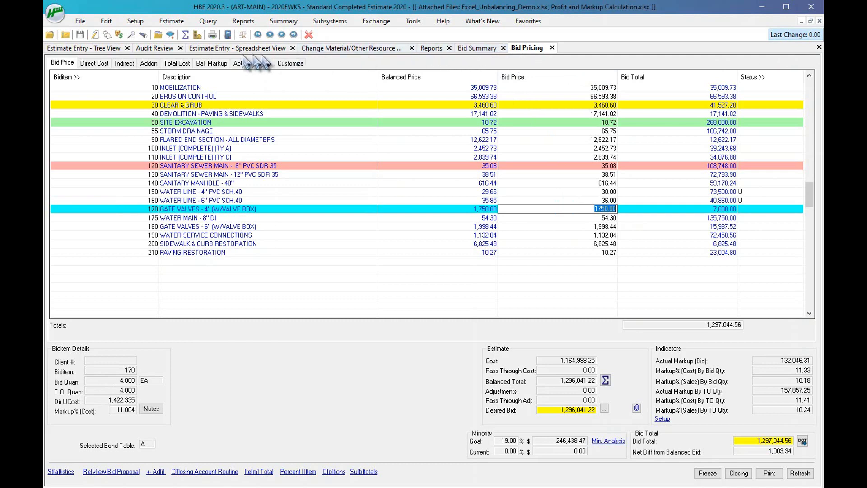
Refresh the audit review's price changes and look through the cost, bid summary and price change lists
{"action": "left_click", "coordinate": [164, 50]}
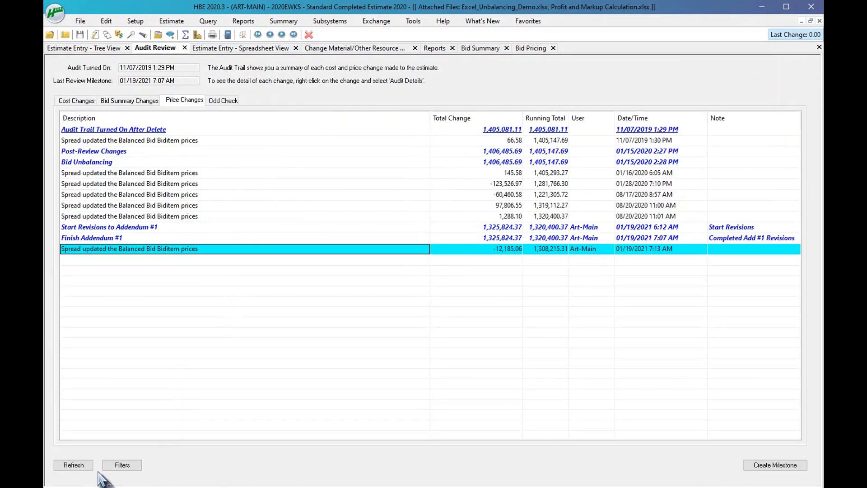
{"action": "left_click", "coordinate": [73, 466]}
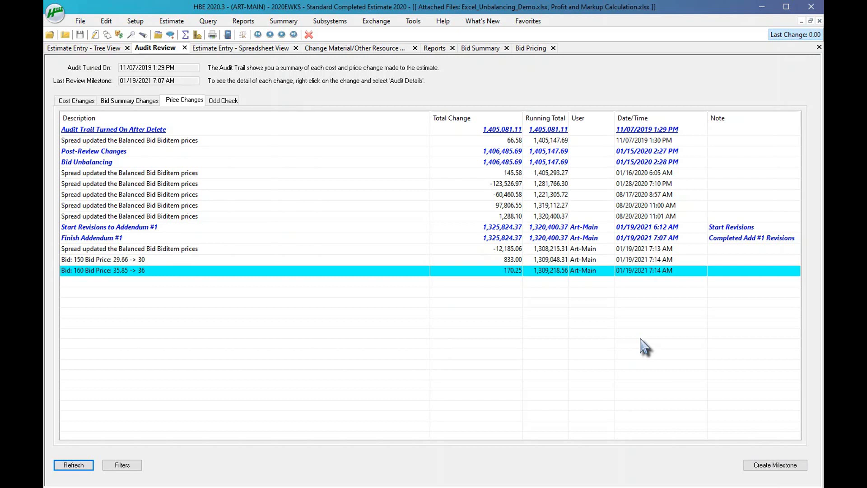
{"action": "left_click", "coordinate": [82, 101]}
{"action": "left_click", "coordinate": [119, 100]}
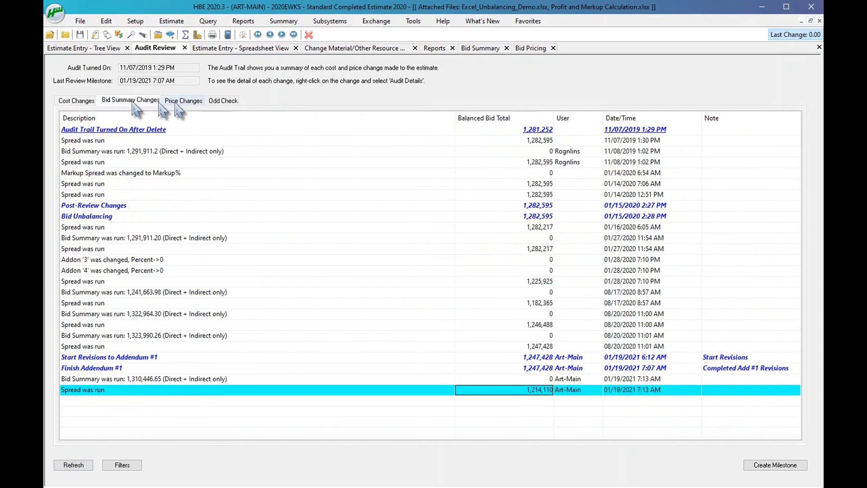
{"action": "left_click", "coordinate": [184, 101]}
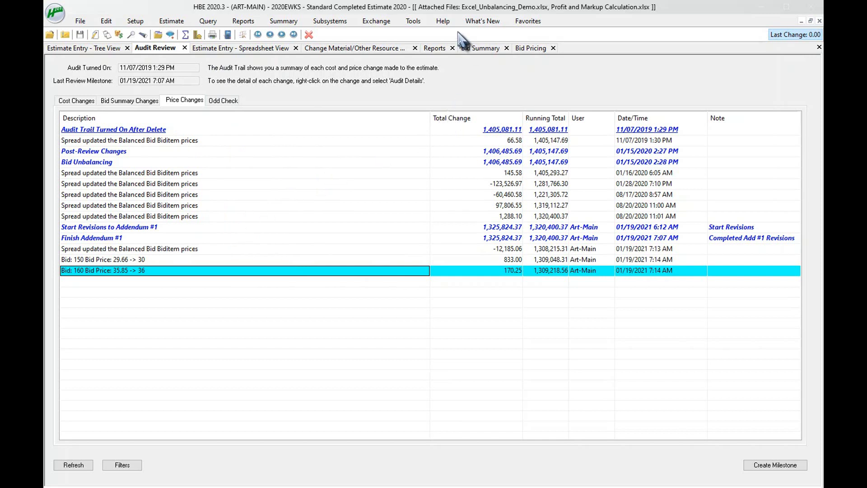
Examine the Audit Trail options in the estimate preferences, trying Off and returning to Always On
{"action": "left_click", "coordinate": [415, 23]}
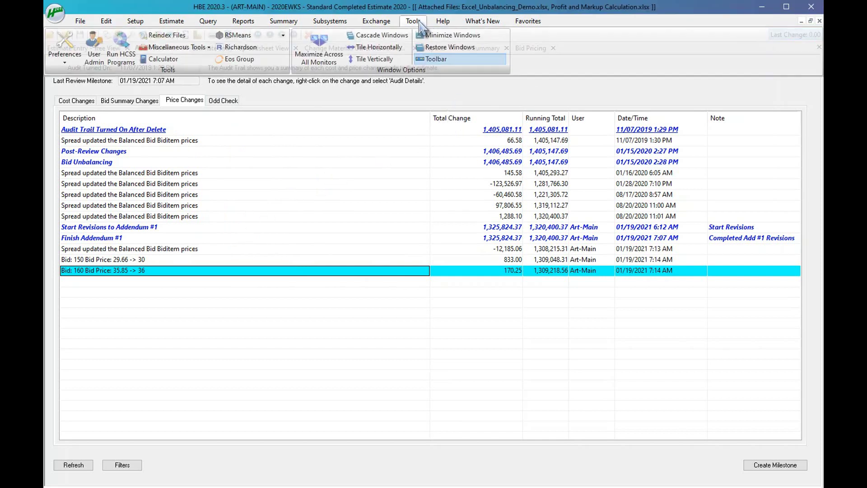
{"action": "left_click", "coordinate": [65, 62]}
{"action": "left_click", "coordinate": [76, 75]}
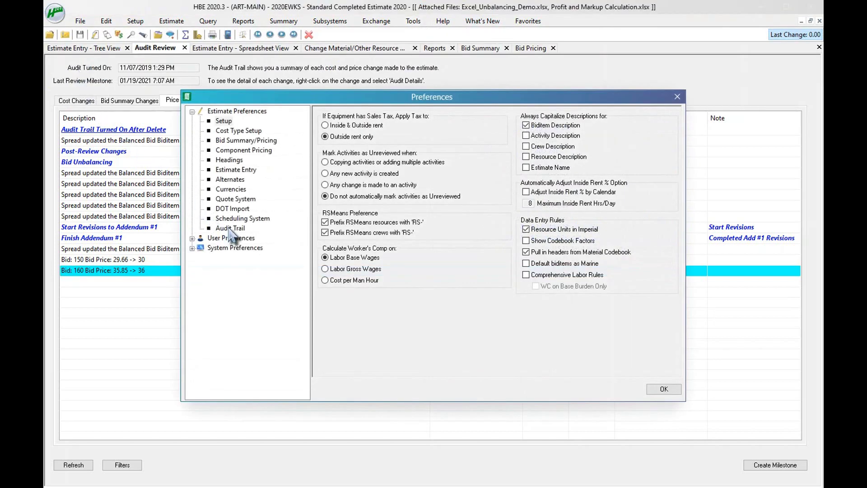
{"action": "left_click", "coordinate": [230, 230]}
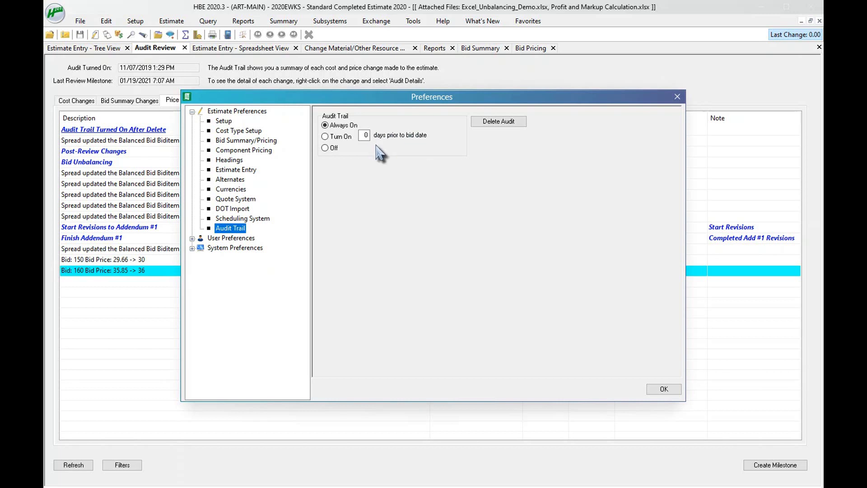
{"action": "left_click", "coordinate": [333, 149]}
{"action": "left_click", "coordinate": [325, 125]}
Check the system setup option for deleting the audit trail in new estimates from master, and return to the estimate tree view
{"action": "left_click", "coordinate": [192, 249]}
{"action": "left_click", "coordinate": [225, 258]}
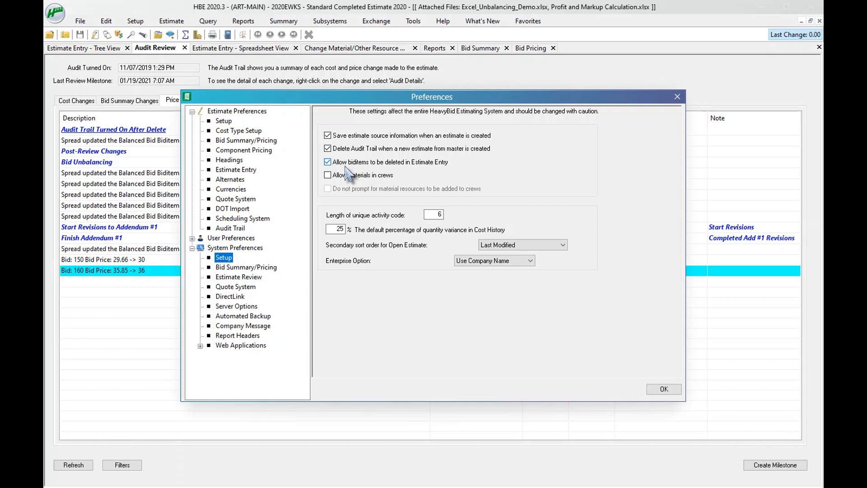
{"action": "left_click", "coordinate": [677, 96]}
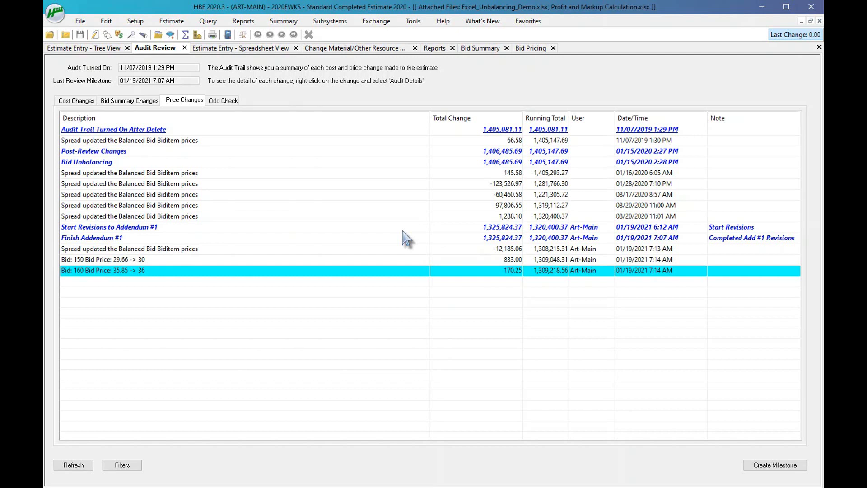
{"action": "left_click", "coordinate": [84, 48]}
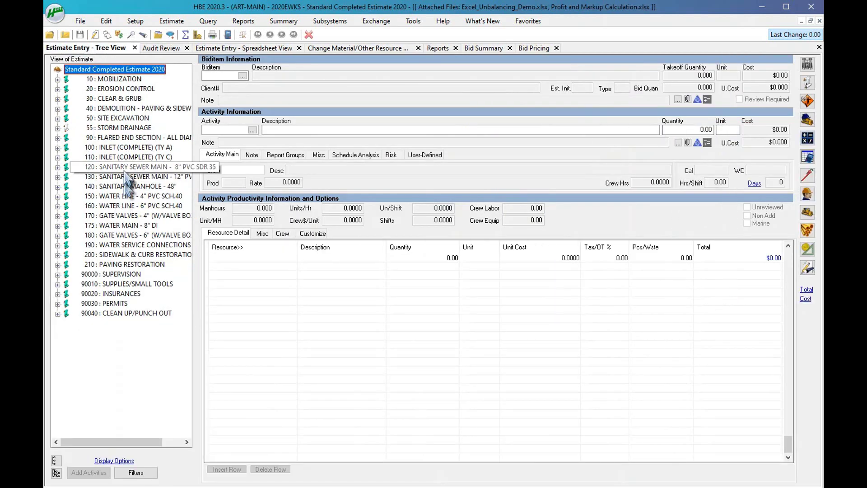